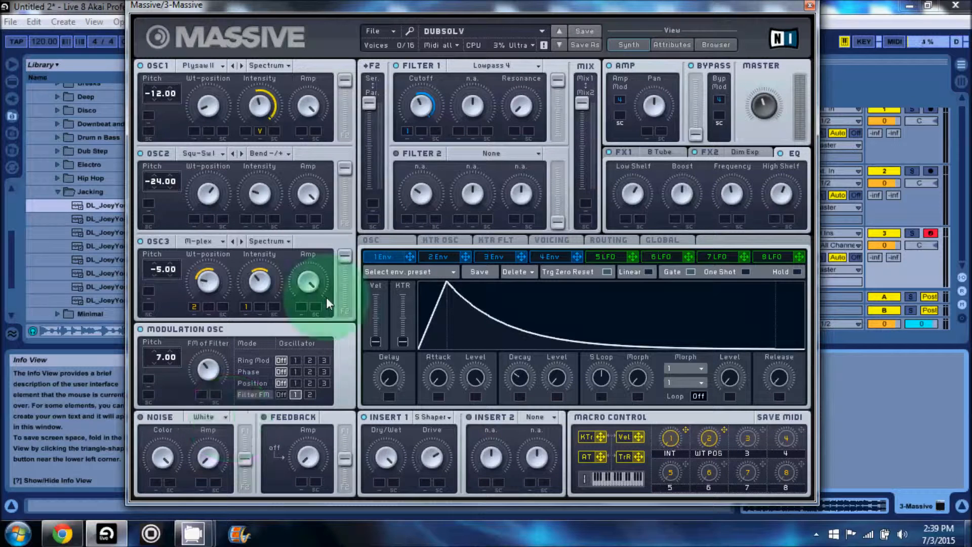
Start a new sound, then raise envelope 4's velocity amount slightly and shorten its attack
{"action": "left_click", "coordinate": [382, 32]}
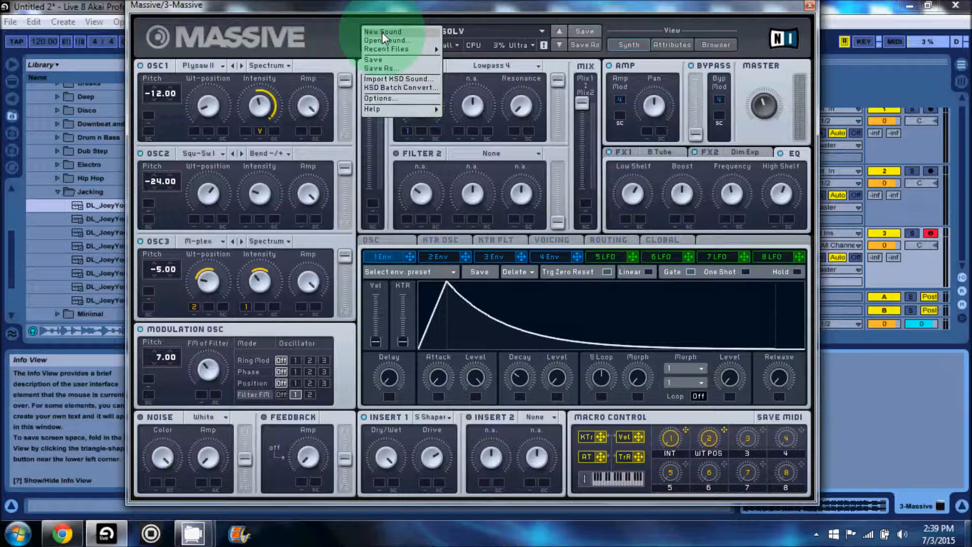
{"action": "left_click", "coordinate": [383, 34]}
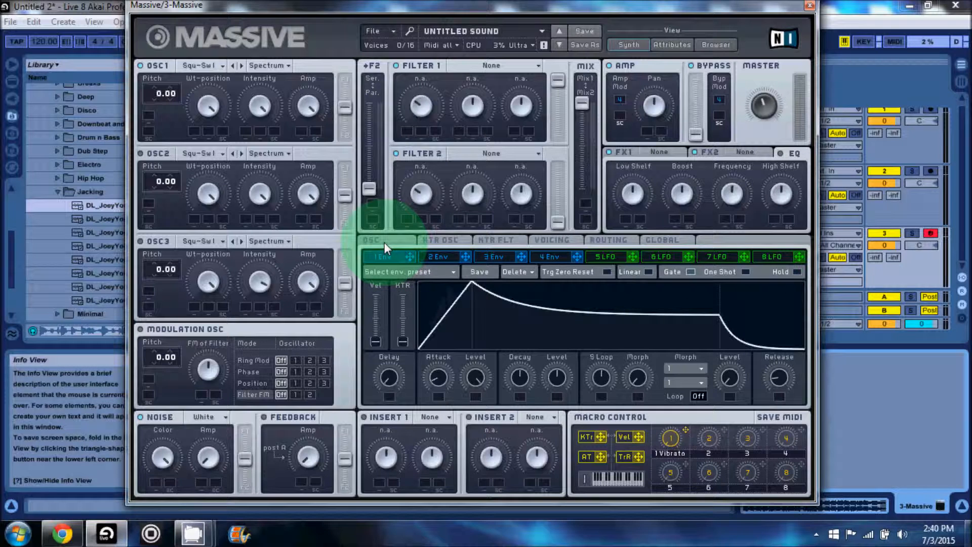
{"action": "left_click", "coordinate": [561, 257]}
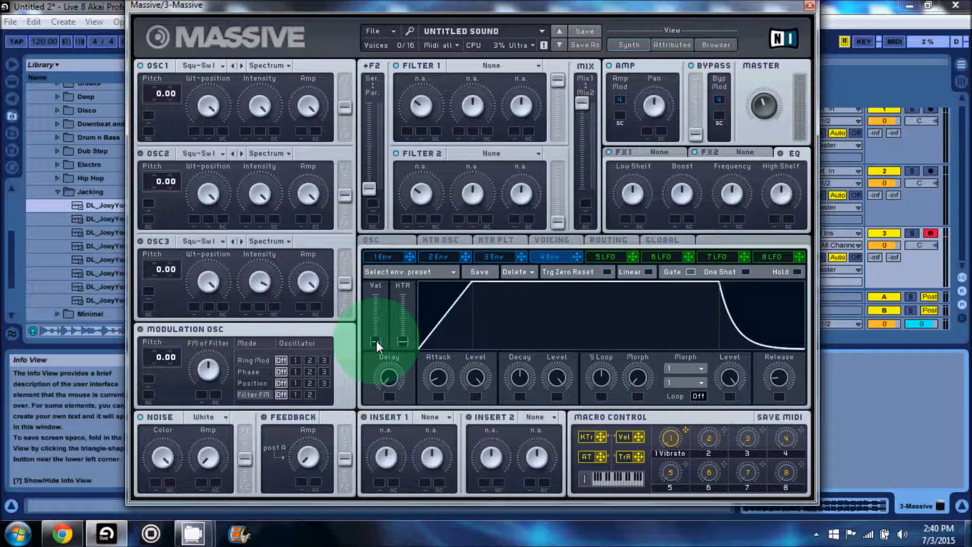
{"action": "left_click_drag", "start_coordinate": [376, 341], "coordinate": [381, 321]}
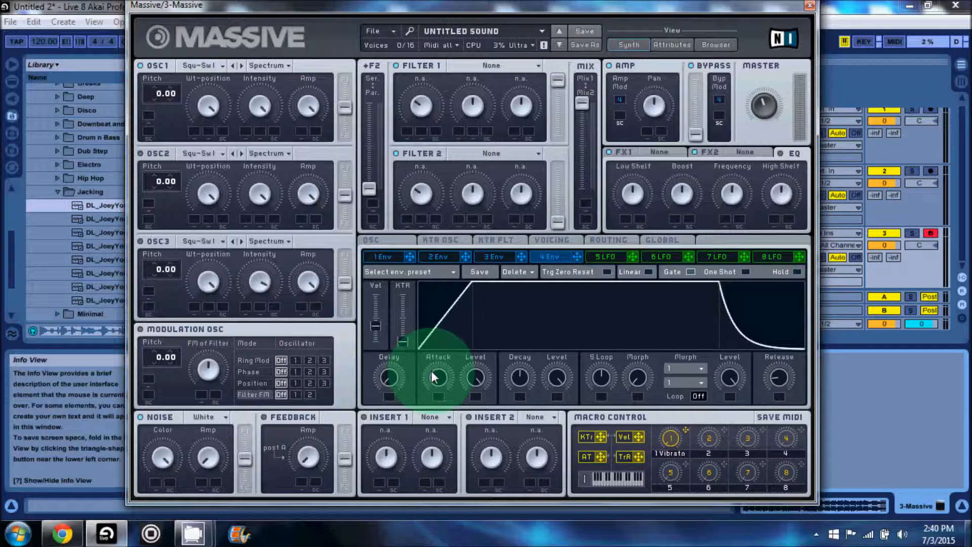
{"action": "left_click_drag", "start_coordinate": [444, 376], "coordinate": [455, 396]}
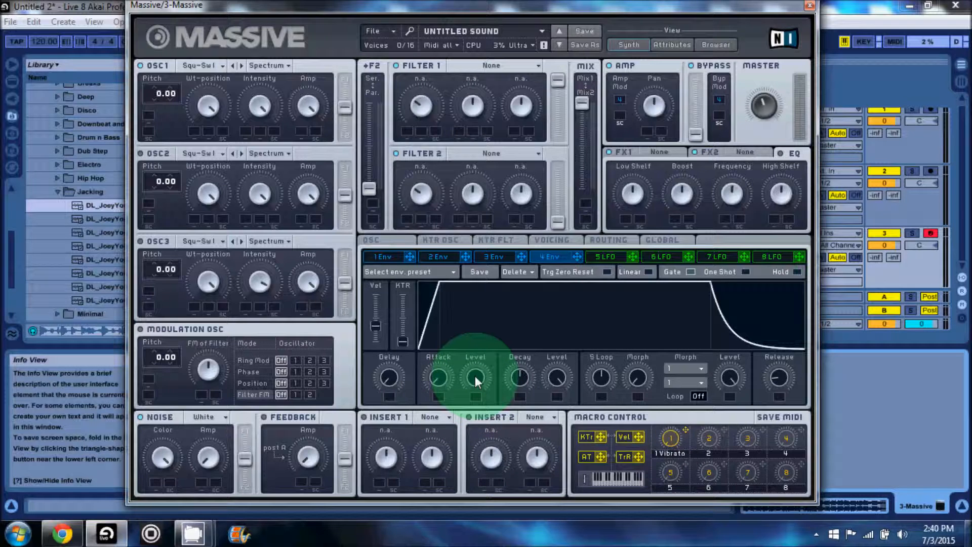
Shape envelope 4 with a shorter decay, the loop set to 1, S Loop fully down and a longer release, then fine-tune the attack
{"action": "left_click_drag", "start_coordinate": [520, 376], "coordinate": [521, 383]}
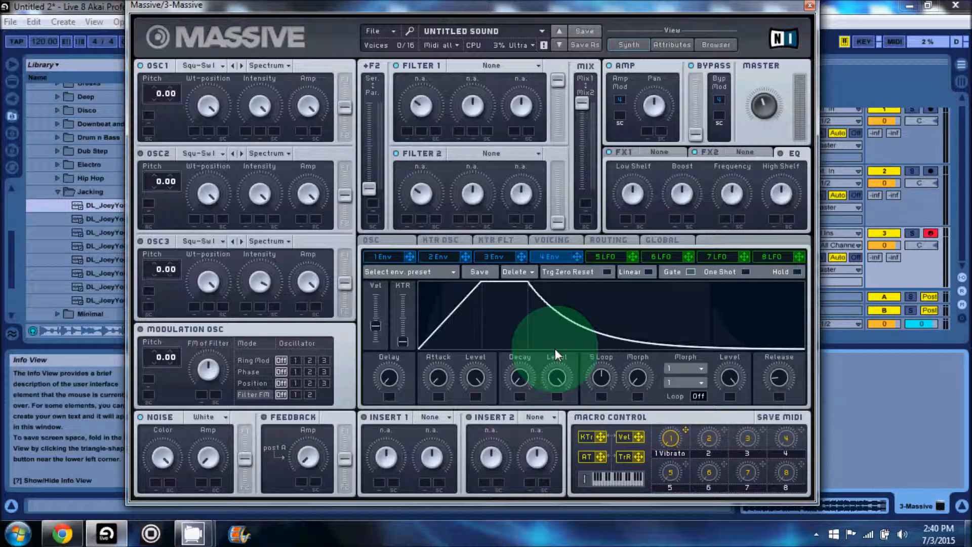
{"action": "left_click", "coordinate": [700, 397]}
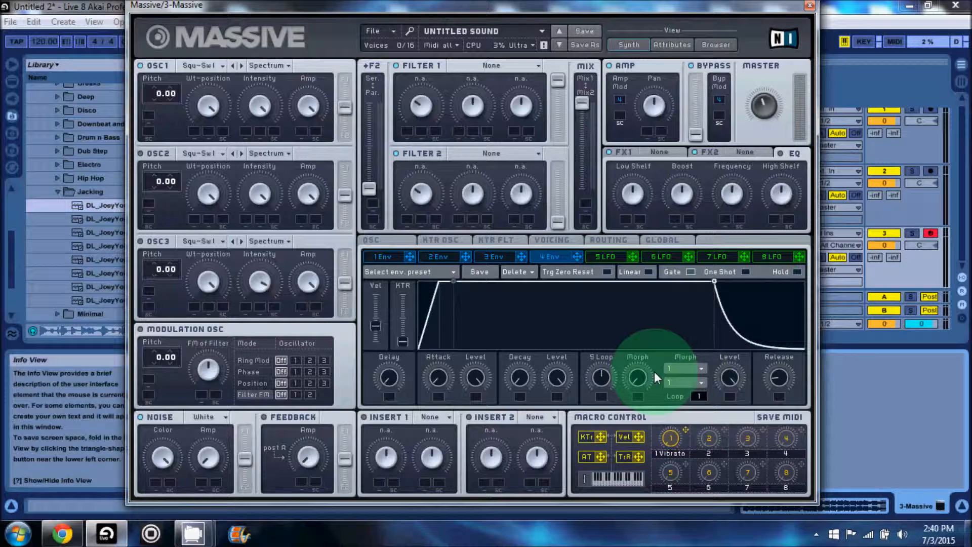
{"action": "left_click_drag", "start_coordinate": [601, 372], "coordinate": [607, 440]}
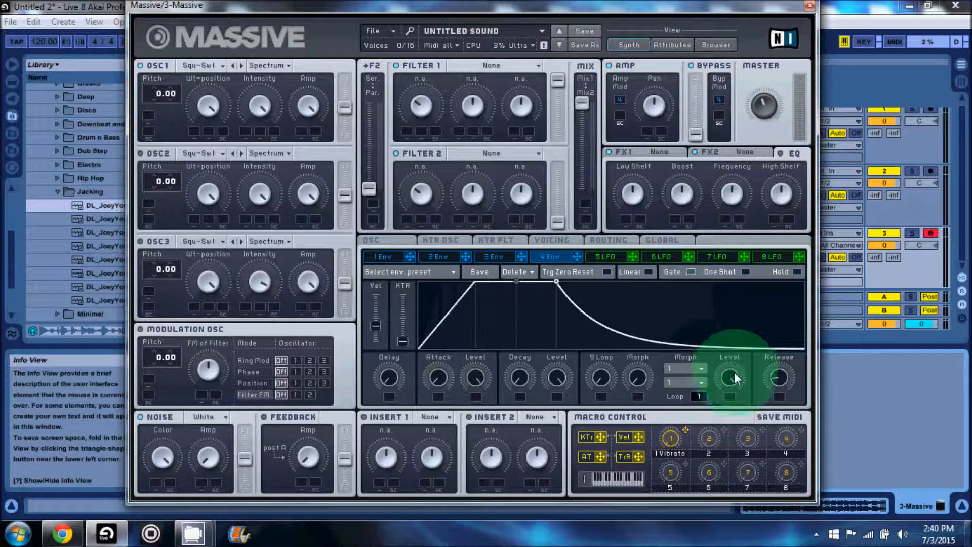
{"action": "left_click_drag", "start_coordinate": [781, 379], "coordinate": [782, 358]}
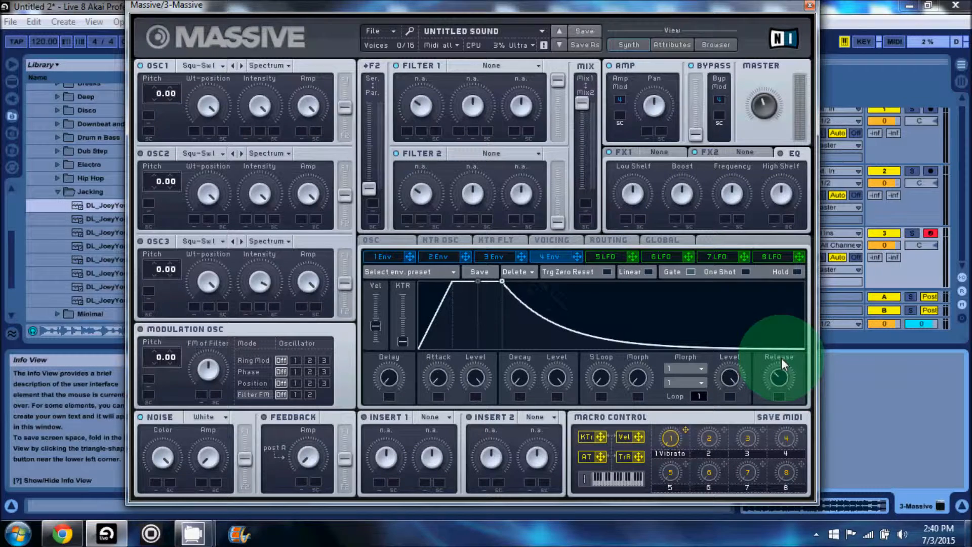
{"action": "mouse_move", "coordinate": [462, 373]}
{"action": "left_mouse_down"}
{"action": "mouse_move", "coordinate": [443, 377]}
{"action": "mouse_move", "coordinate": [446, 369]}
{"action": "left_mouse_up"}
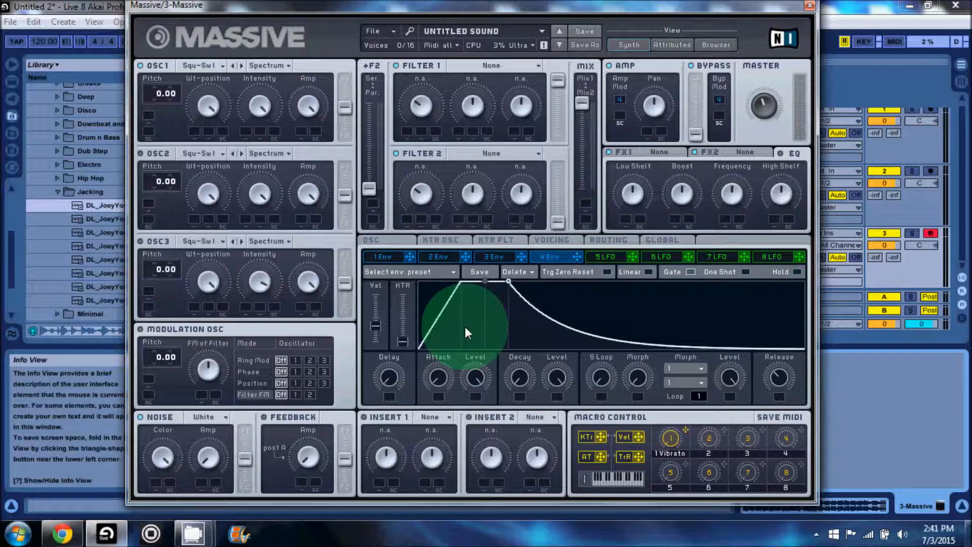
Clear macro 1 from the oscillator settings, lower the glide time slightly and bring the vibrato envelope's decay to mid-range
{"action": "left_click", "coordinate": [382, 239]}
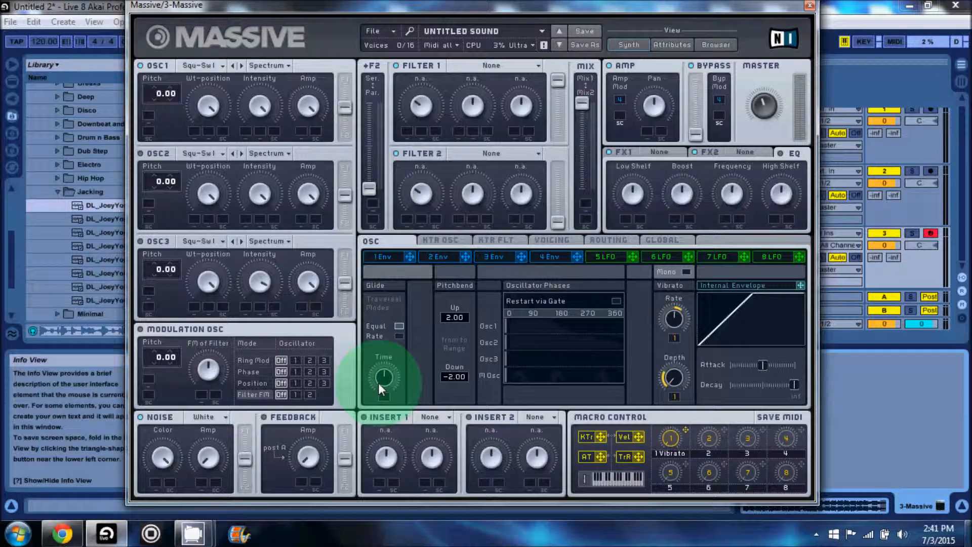
{"action": "right_click", "coordinate": [673, 440]}
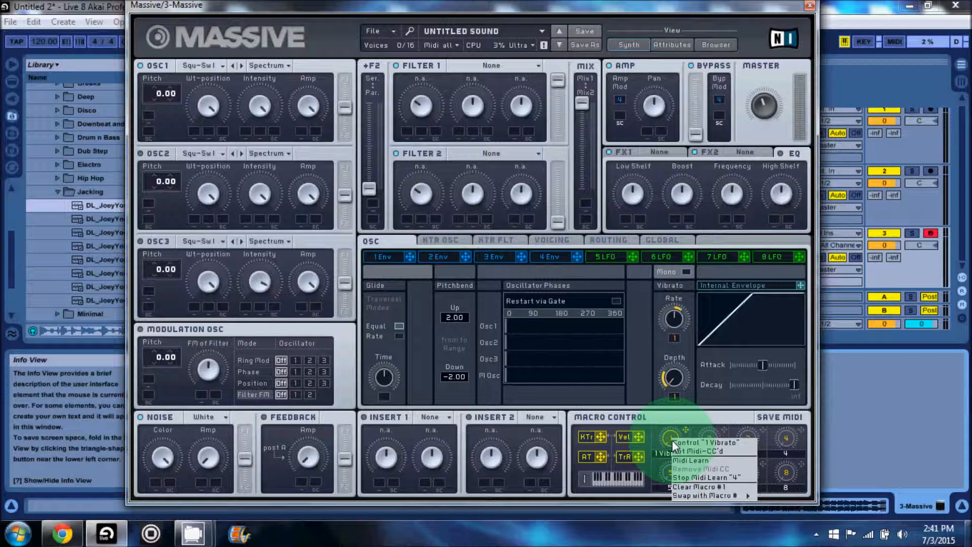
{"action": "left_click", "coordinate": [691, 484]}
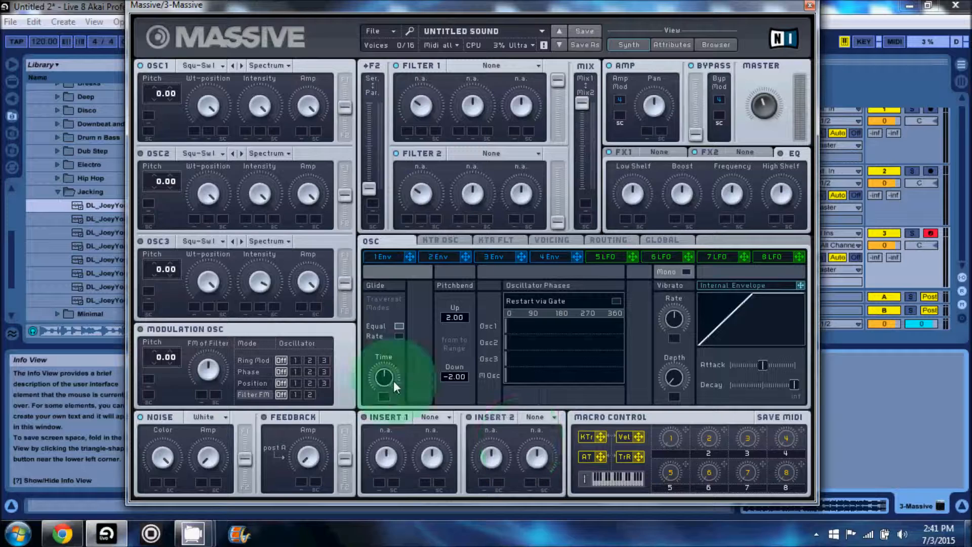
{"action": "left_click_drag", "start_coordinate": [388, 376], "coordinate": [388, 385]}
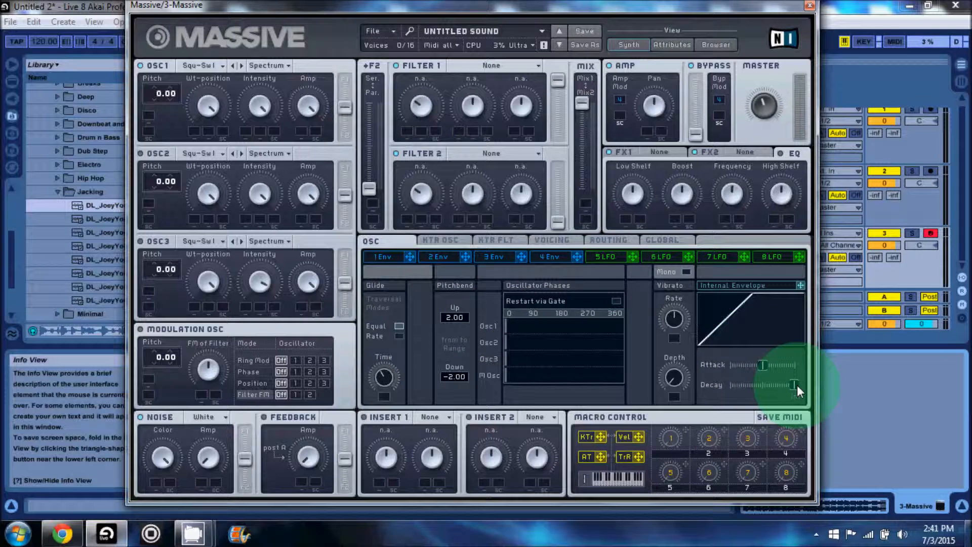
{"action": "left_click_drag", "start_coordinate": [796, 385], "coordinate": [761, 387]}
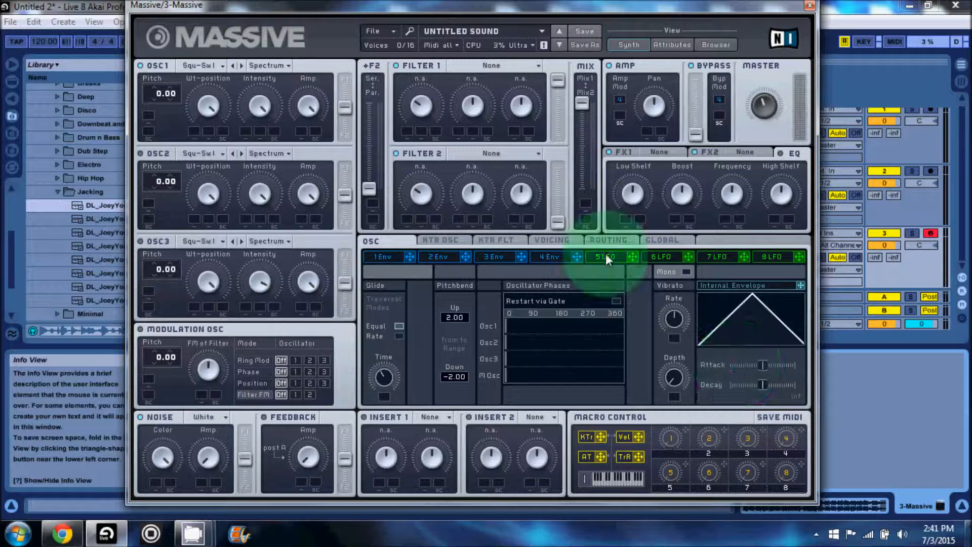
Set the voicing to 2 unisono voices in Monophon mode and the unisono pitch spread to Chord
{"action": "left_click", "coordinate": [550, 239]}
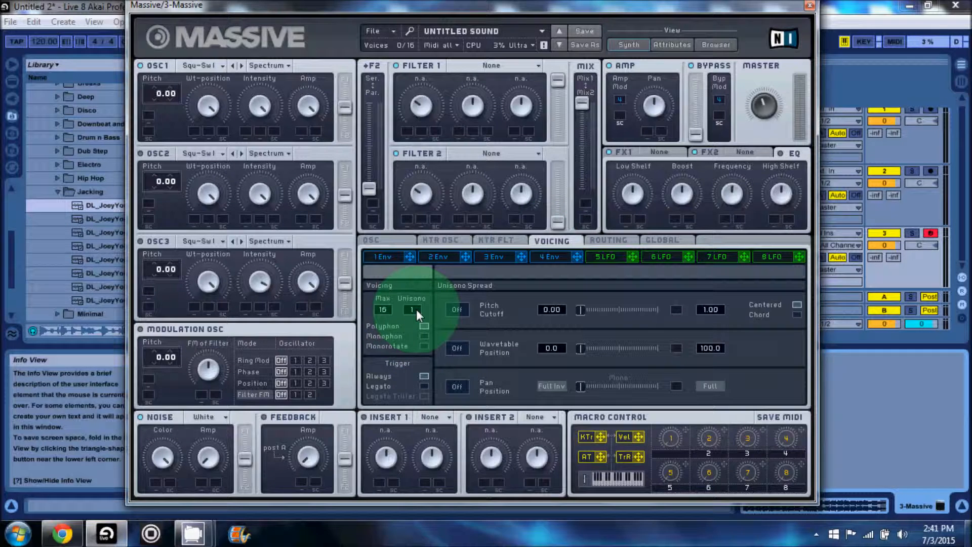
{"action": "left_click_drag", "start_coordinate": [416, 307], "coordinate": [417, 307]}
{"action": "left_click", "coordinate": [426, 336]}
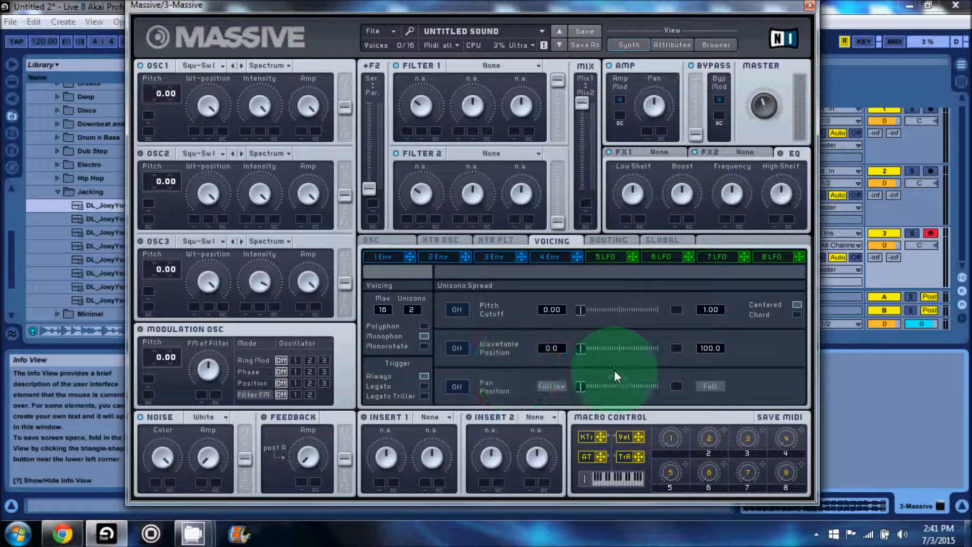
{"action": "left_click", "coordinate": [797, 314]}
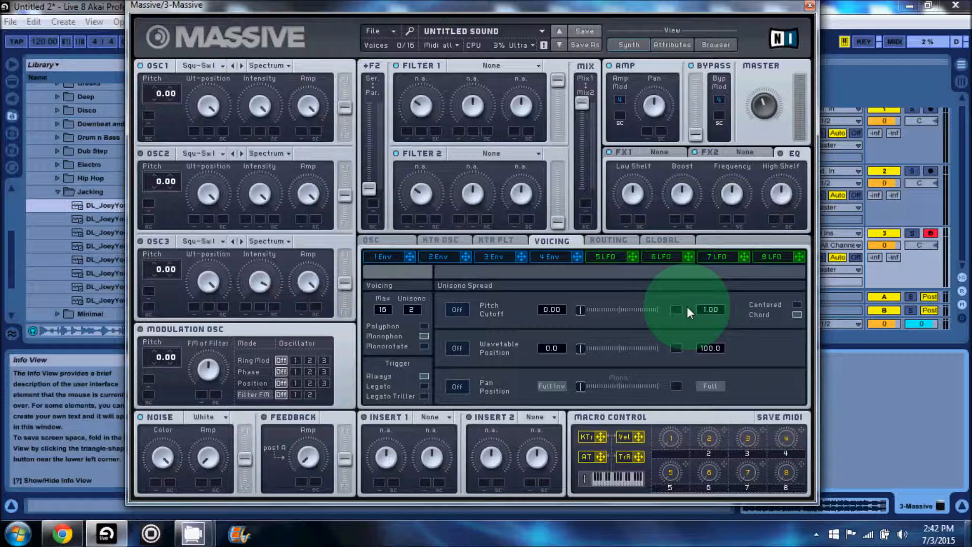
Route the bypass from Osc 1 to Fx 1, place Insert 1 before Filter 1, turn off Insert 2 and feedback, and set the filters to serial
{"action": "left_click", "coordinate": [605, 243]}
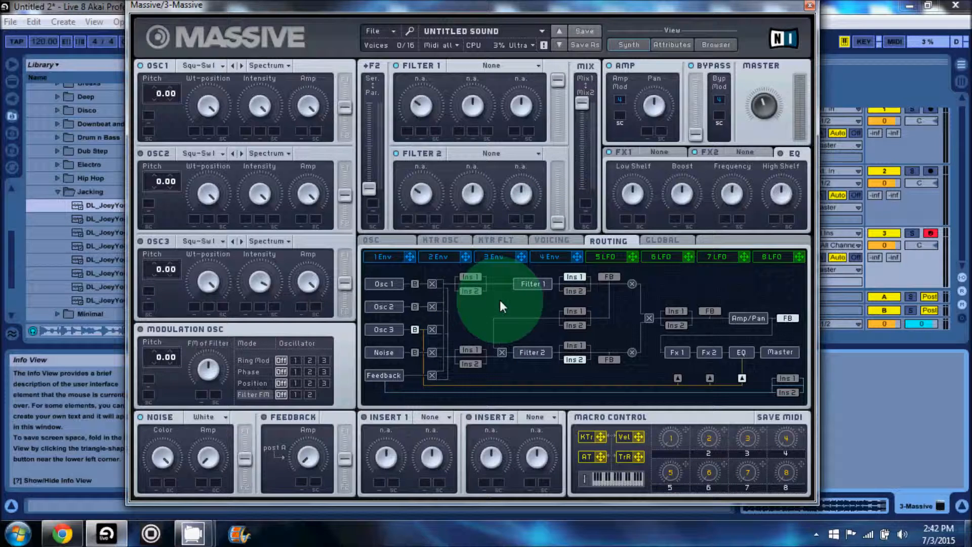
{"action": "left_click", "coordinate": [415, 287]}
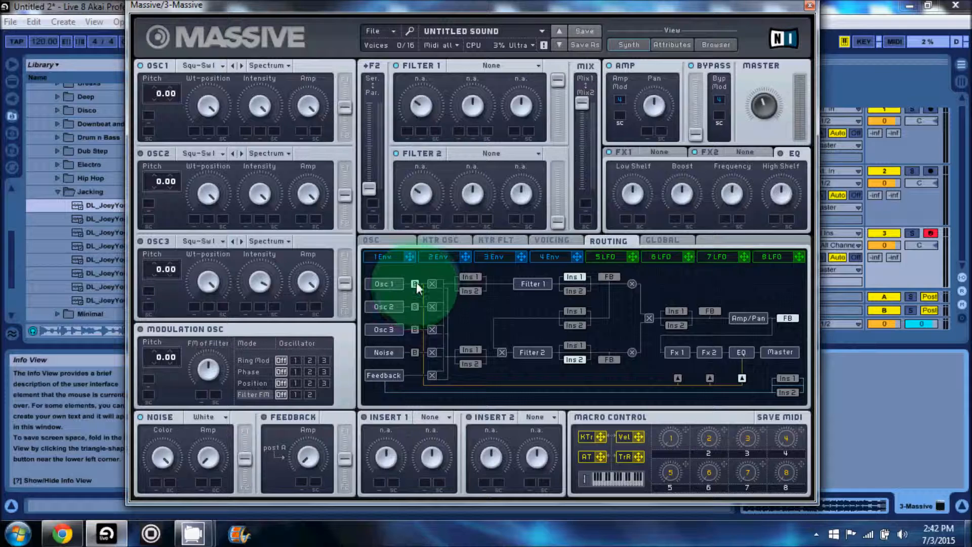
{"action": "left_click", "coordinate": [468, 277]}
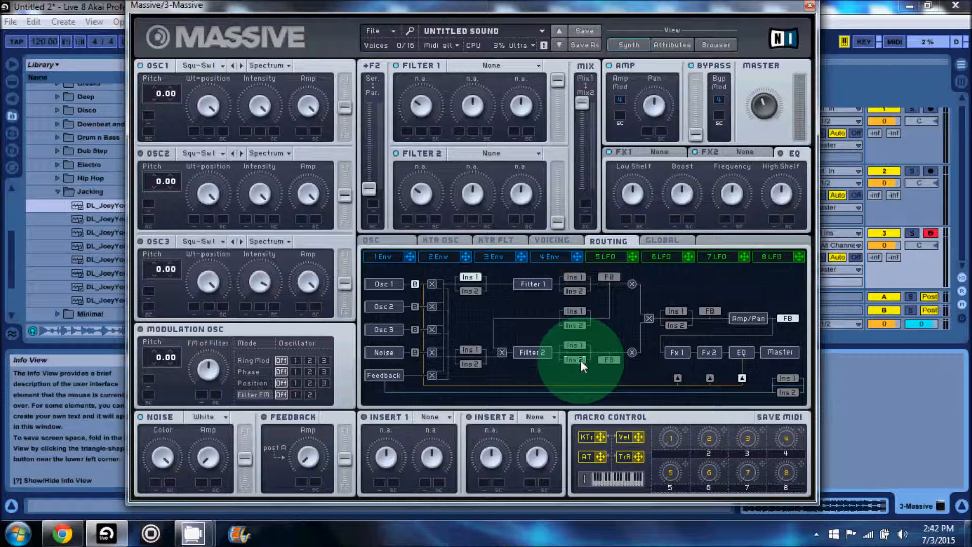
{"action": "left_click", "coordinate": [792, 318]}
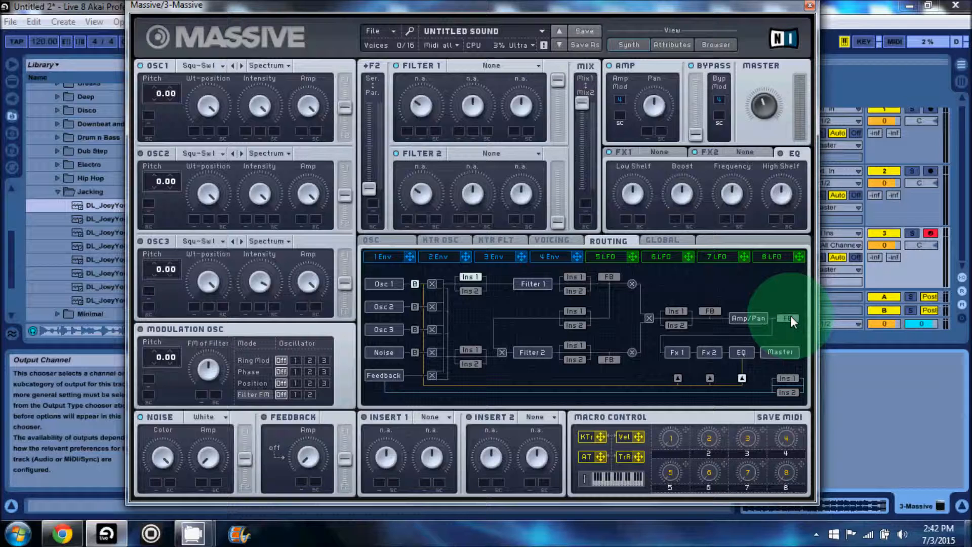
{"action": "left_click", "coordinate": [679, 377]}
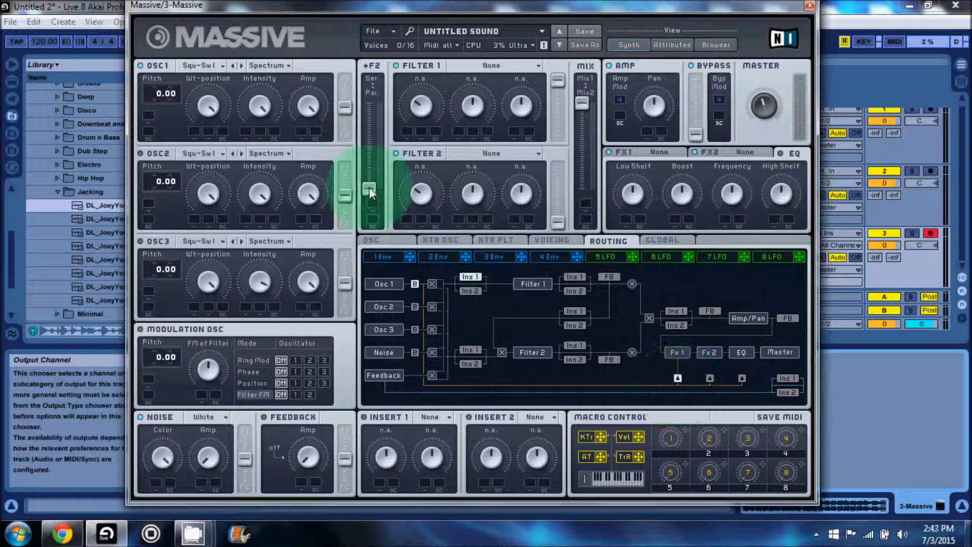
{"action": "left_click_drag", "start_coordinate": [369, 186], "coordinate": [365, 79]}
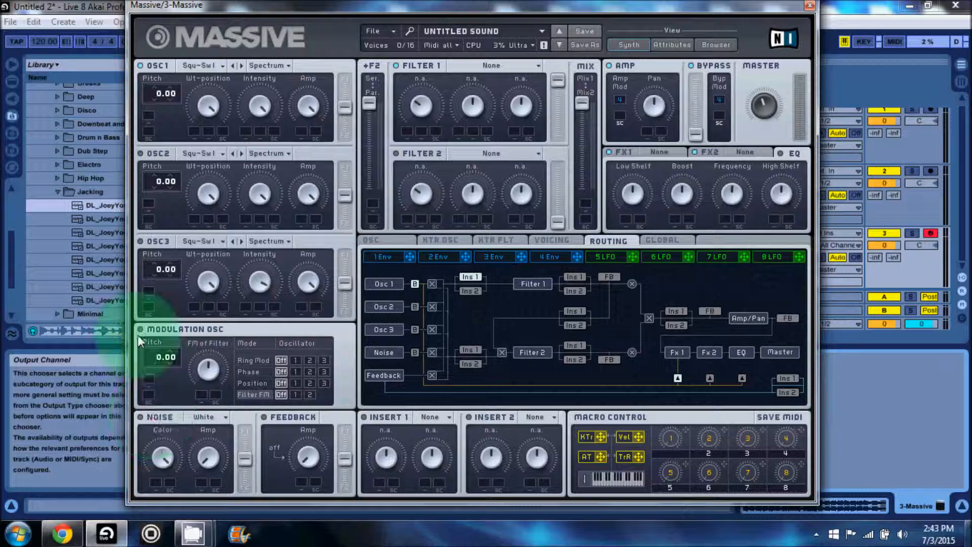
Set OSC1 to Polysaw II at -12.00 pitch with lower Wt-position and Intensity, sent fully to Filter 1, and modulate Intensity with velocity
{"action": "left_click", "coordinate": [217, 64]}
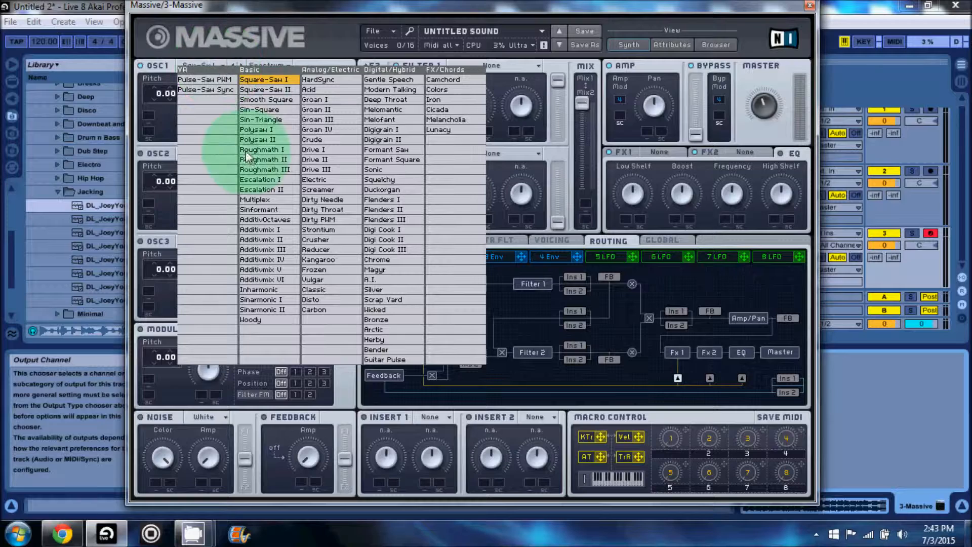
{"action": "left_click", "coordinate": [268, 141]}
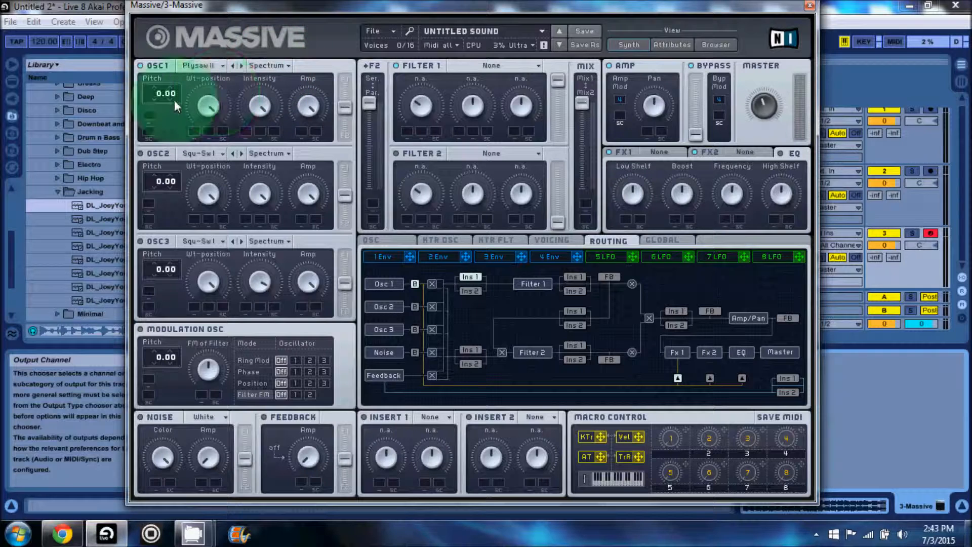
{"action": "left_click_drag", "start_coordinate": [160, 96], "coordinate": [161, 111]}
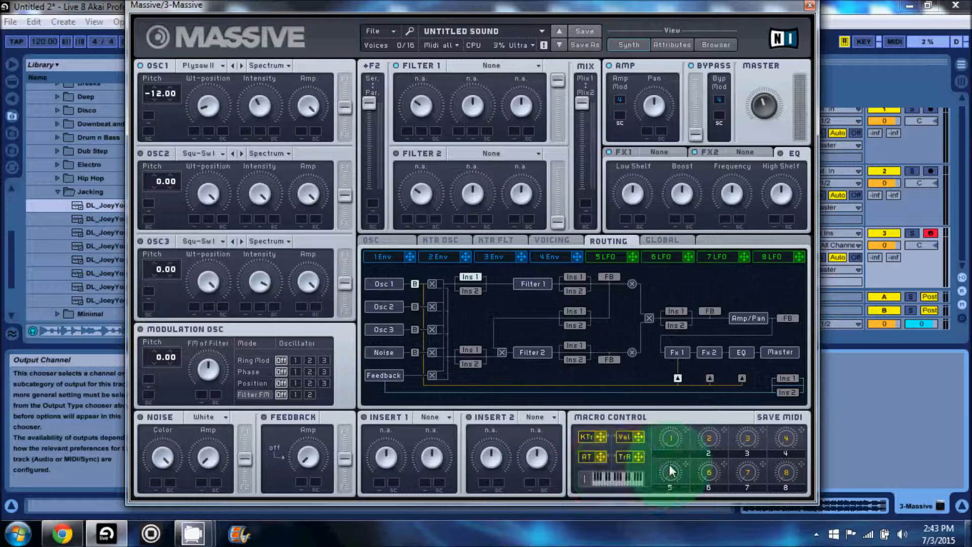
{"action": "mouse_move", "coordinate": [639, 436]}
{"action": "left_mouse_down"}
{"action": "mouse_move", "coordinate": [243, 118]}
{"action": "mouse_move", "coordinate": [262, 130]}
{"action": "mouse_move", "coordinate": [263, 73]}
{"action": "left_mouse_up"}
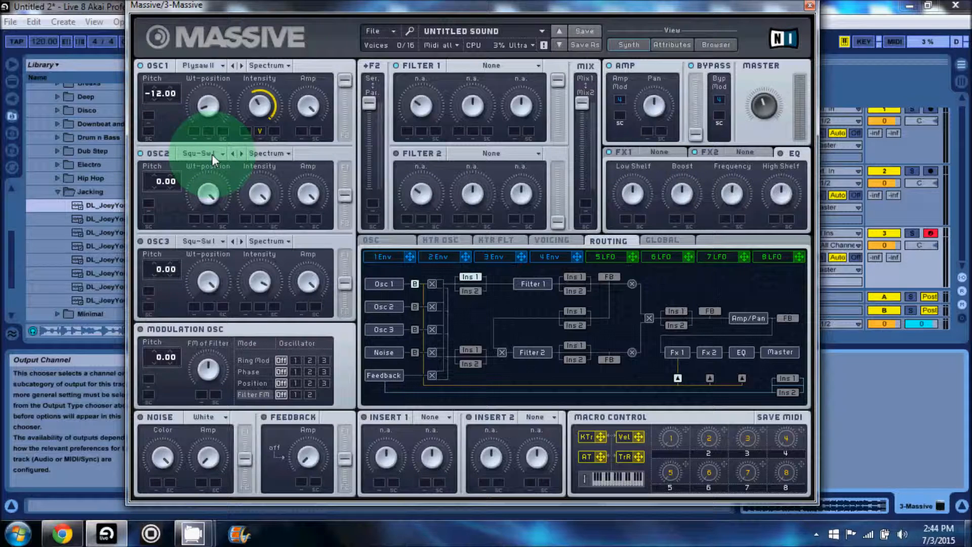
Set OSC2 to Bend -/+ mode at -24.00 pitch, lower its Wt-position and Intensity, and send its output fully to Filter 1
{"action": "left_click", "coordinate": [259, 154]}
{"action": "left_click", "coordinate": [263, 171]}
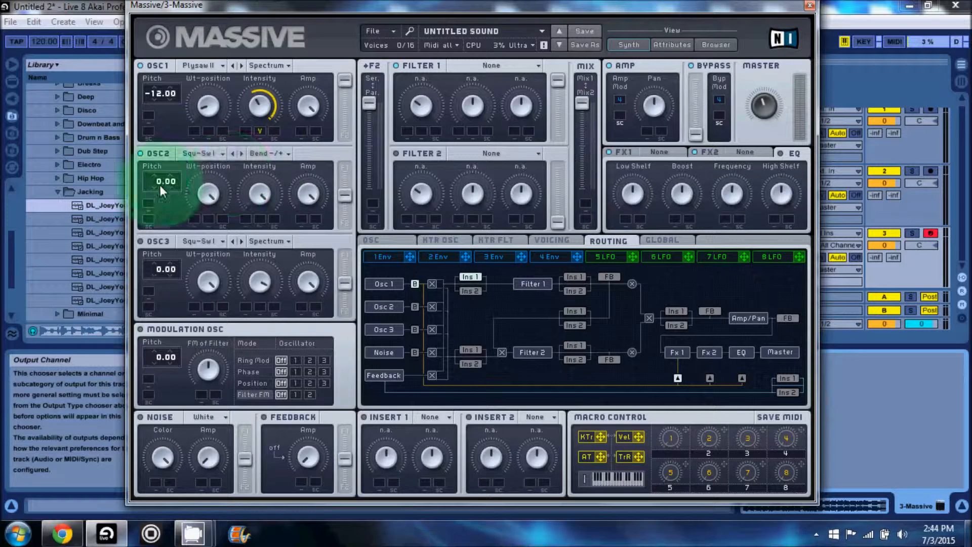
{"action": "left_click_drag", "start_coordinate": [162, 183], "coordinate": [175, 224]}
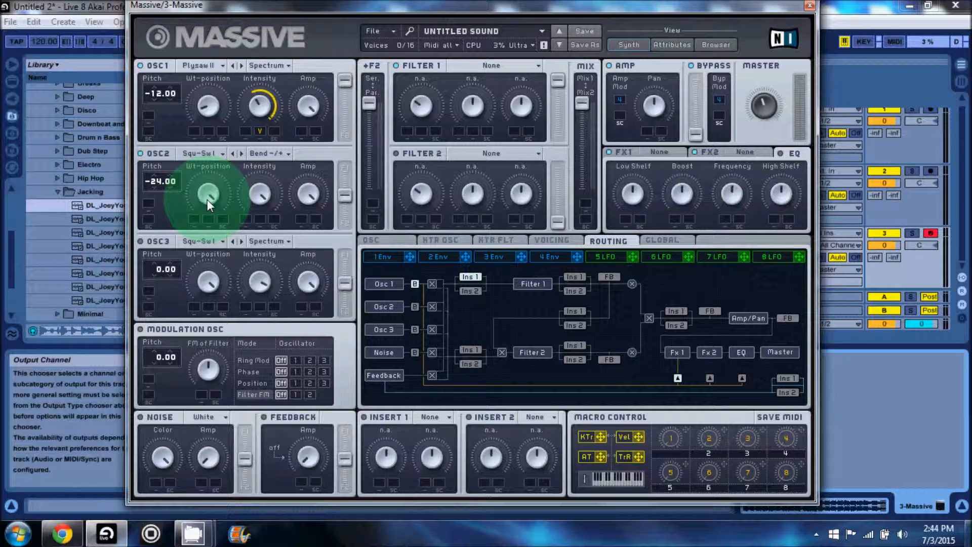
{"action": "left_click_drag", "start_coordinate": [208, 199], "coordinate": [213, 244]}
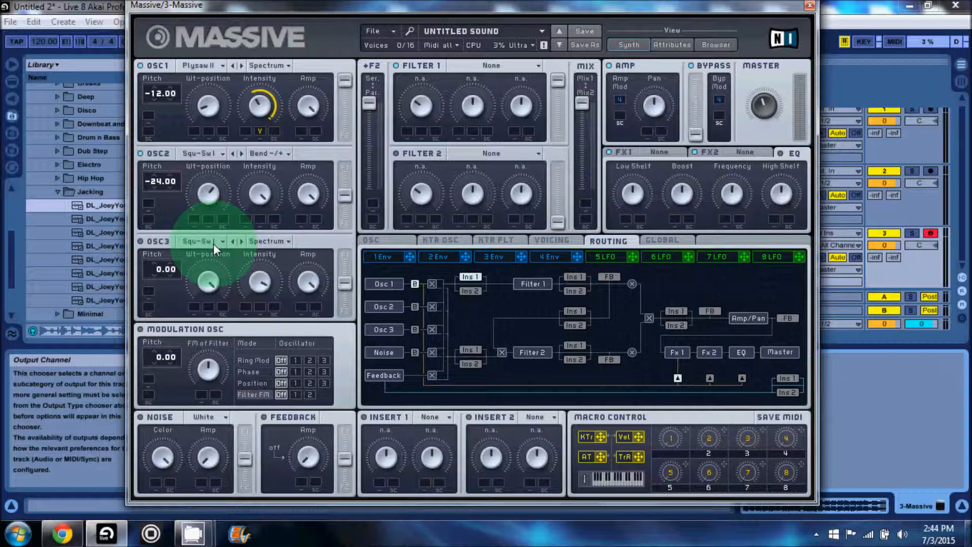
{"action": "left_click_drag", "start_coordinate": [265, 195], "coordinate": [286, 297]}
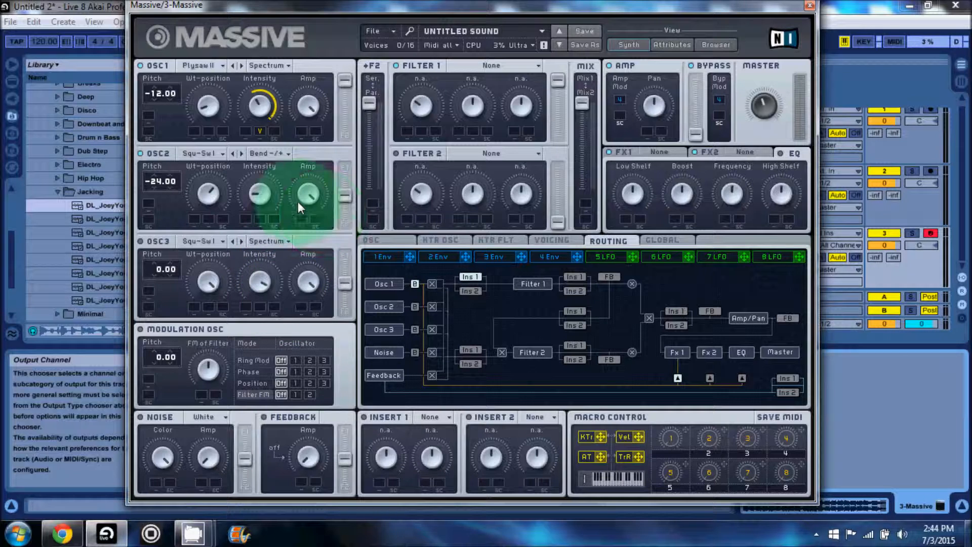
{"action": "left_click_drag", "start_coordinate": [344, 196], "coordinate": [351, 139]}
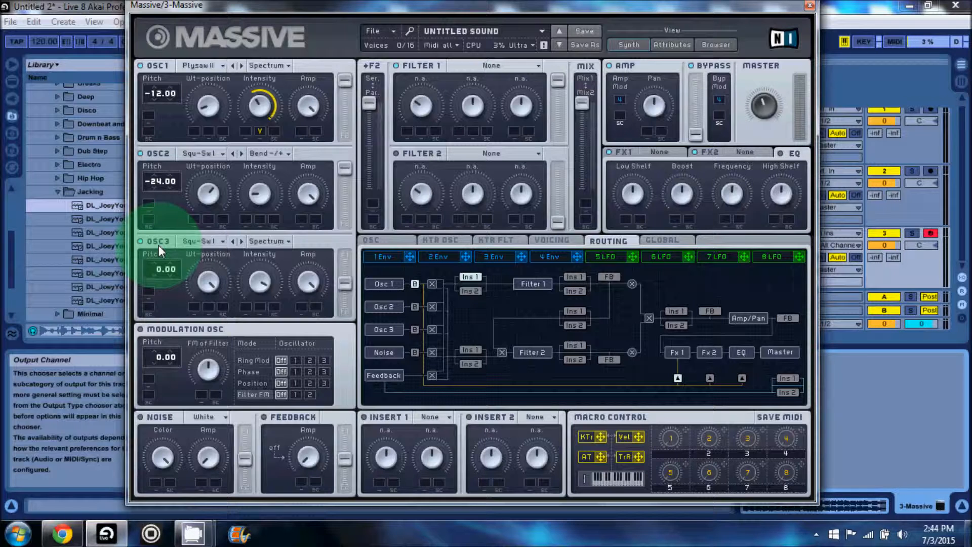
Set OSC3 to the Multiplex wavetable at -5.00 pitch, lower its Wt-position and Intensity, and send its output fully to Filter 1
{"action": "left_click", "coordinate": [198, 242]}
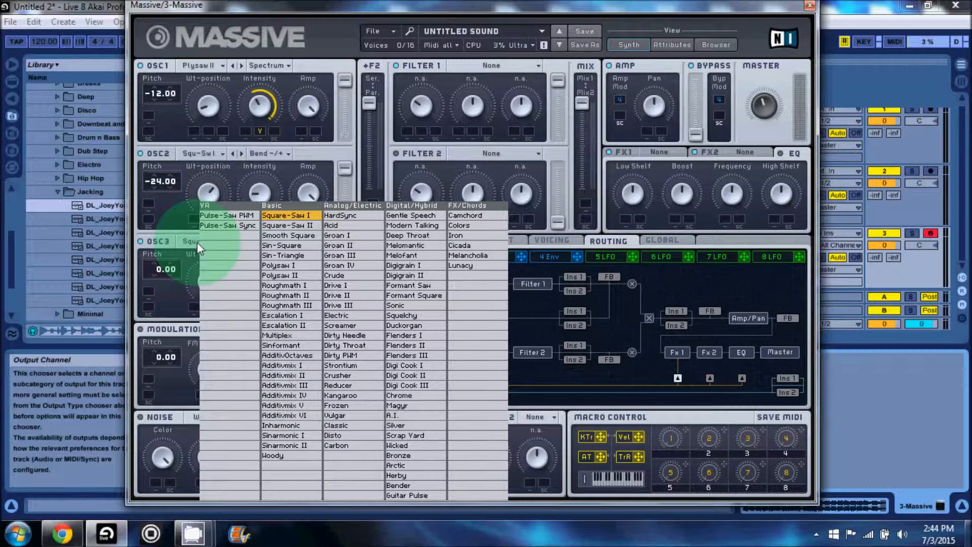
{"action": "left_click", "coordinate": [298, 338]}
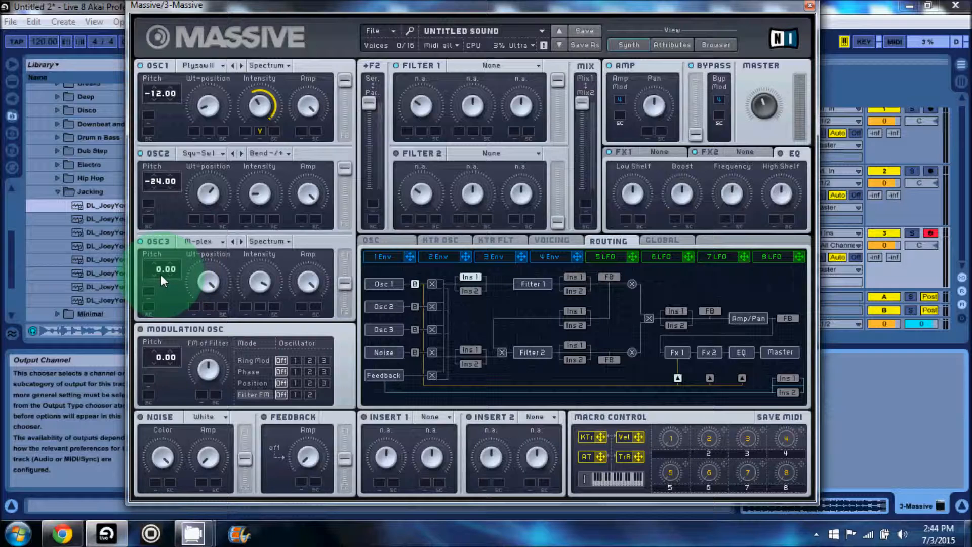
{"action": "left_click_drag", "start_coordinate": [160, 270], "coordinate": [161, 277]}
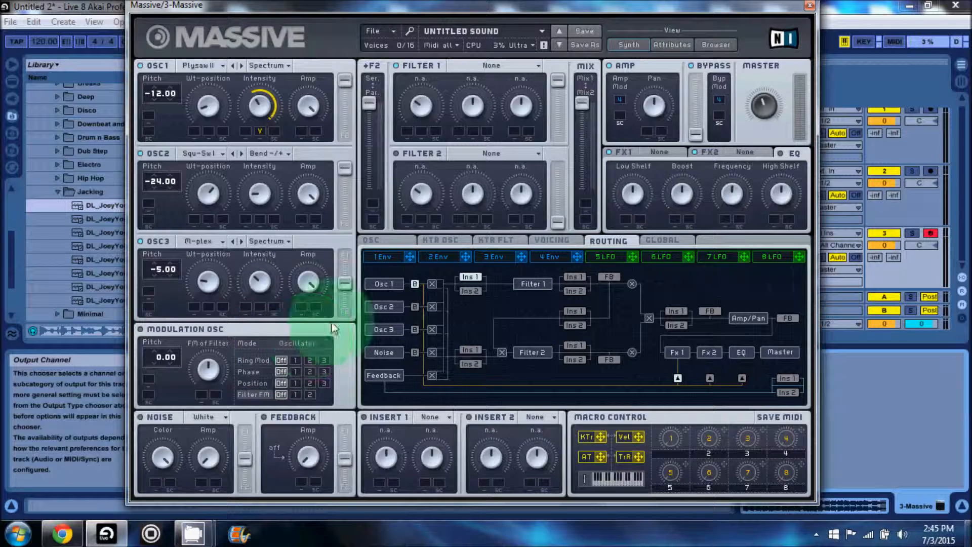
{"action": "left_click_drag", "start_coordinate": [345, 283], "coordinate": [352, 215]}
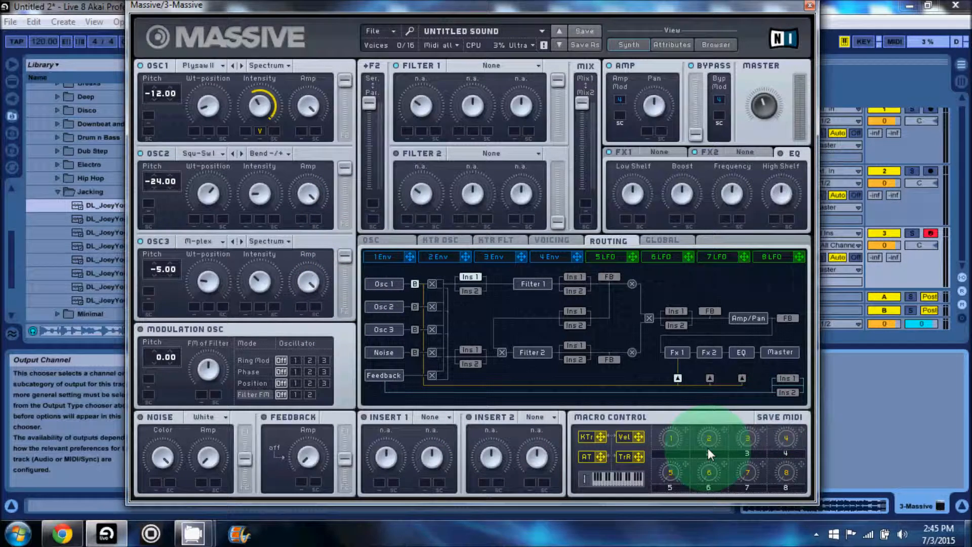
Modulate OSC3's Wt-position with macro 1 and its Intensity with macro 2, and name the macros WT POS and INTENSE
{"action": "left_click_drag", "start_coordinate": [686, 429], "coordinate": [198, 268]}
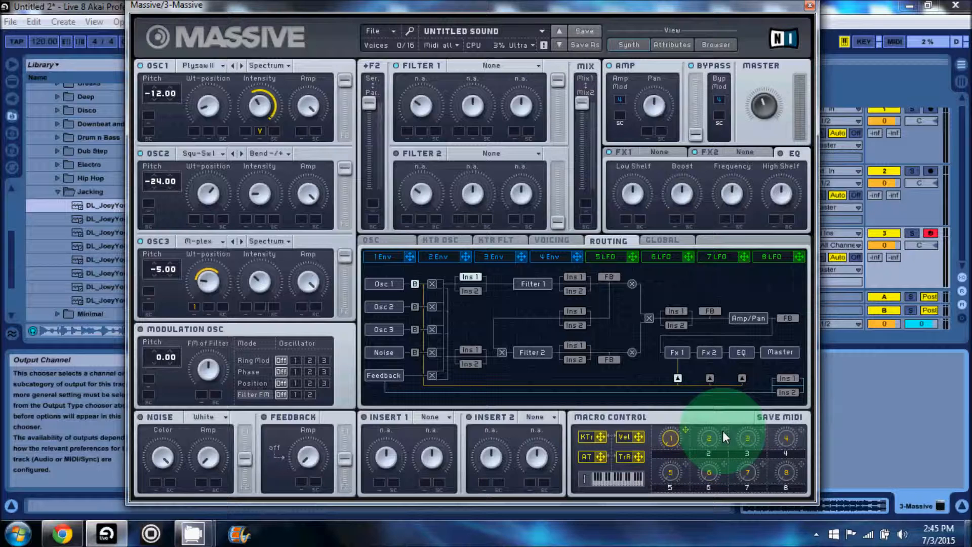
{"action": "left_click_drag", "start_coordinate": [723, 431], "coordinate": [248, 307]}
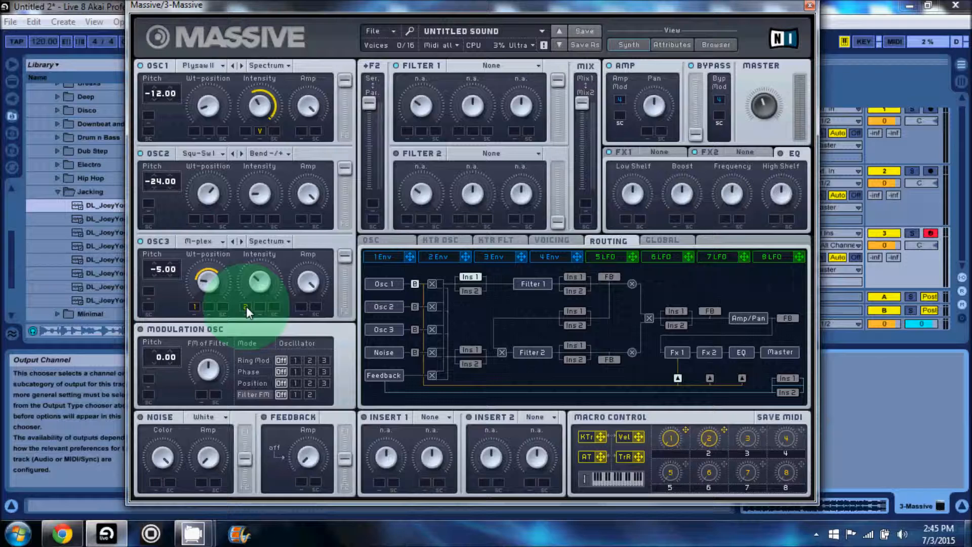
{"action": "left_click_drag", "start_coordinate": [245, 307], "coordinate": [244, 277]}
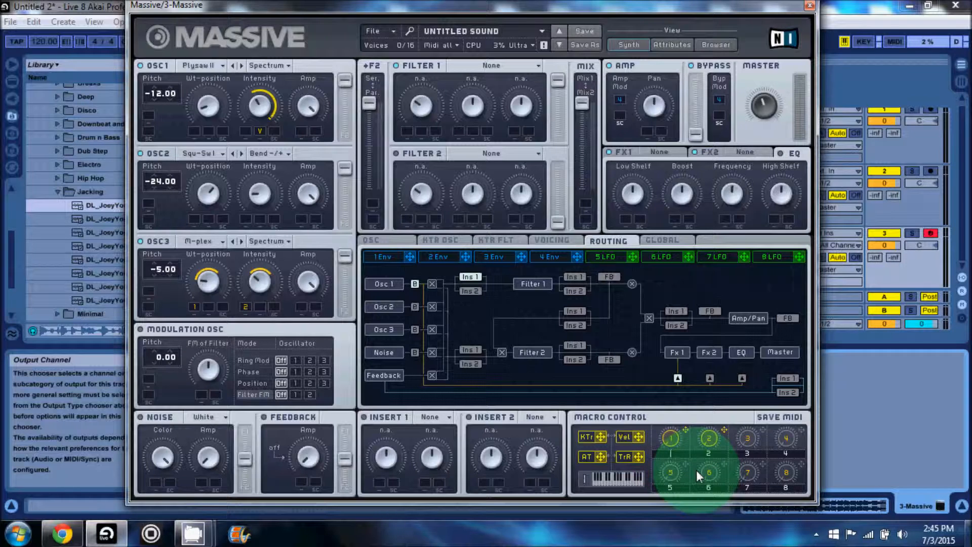
{"action": "type", "text": "POS"}
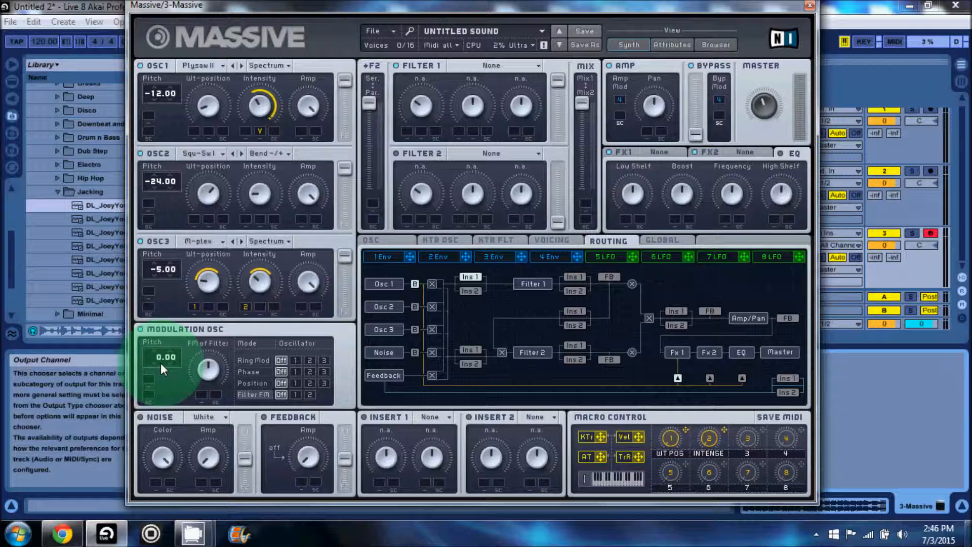
Set the modulation oscillator to 7.00 pitch with a lowered FM amount on filter 1, and load Sine Shaper into Insert 1 with raised Drive
{"action": "left_click_drag", "start_coordinate": [156, 357], "coordinate": [163, 347]}
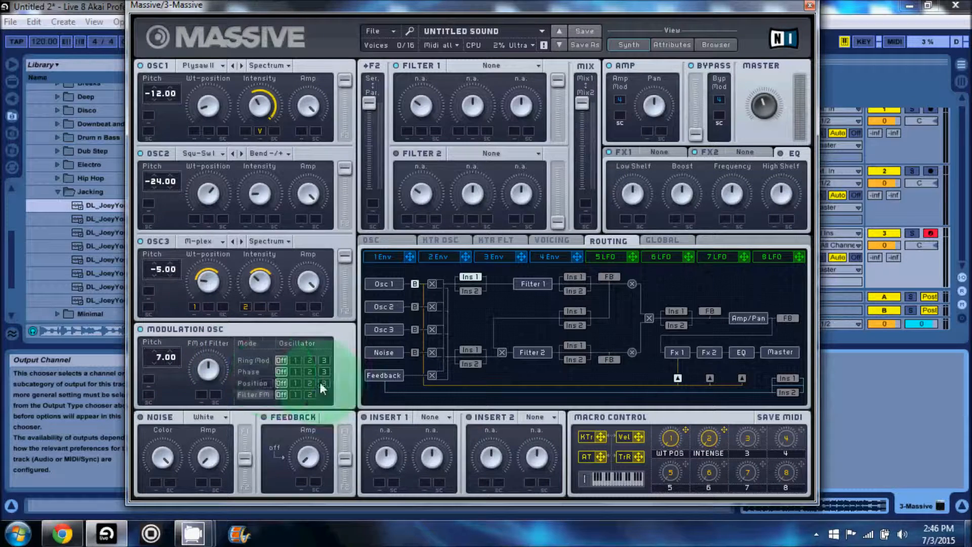
{"action": "left_click", "coordinate": [296, 395]}
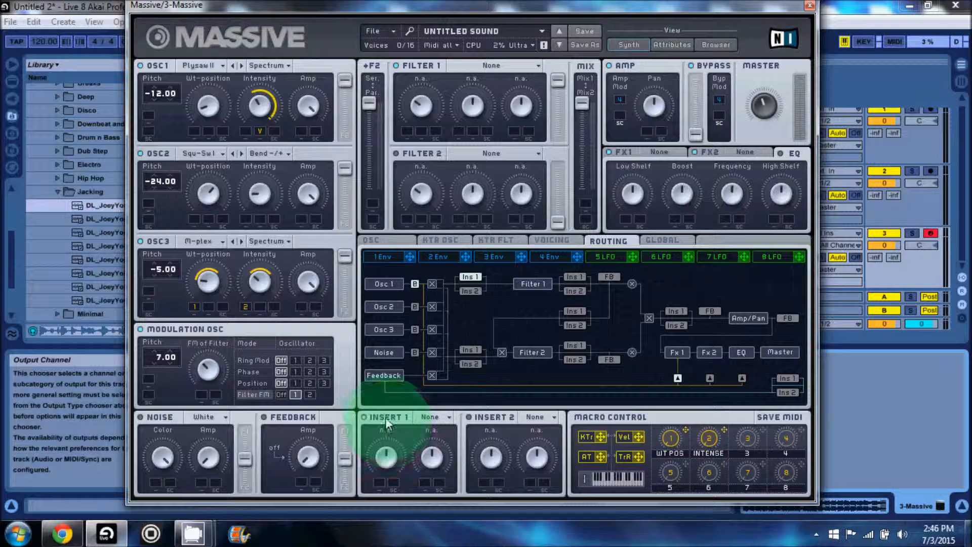
{"action": "left_click", "coordinate": [434, 422]}
{"action": "left_click", "coordinate": [449, 470]}
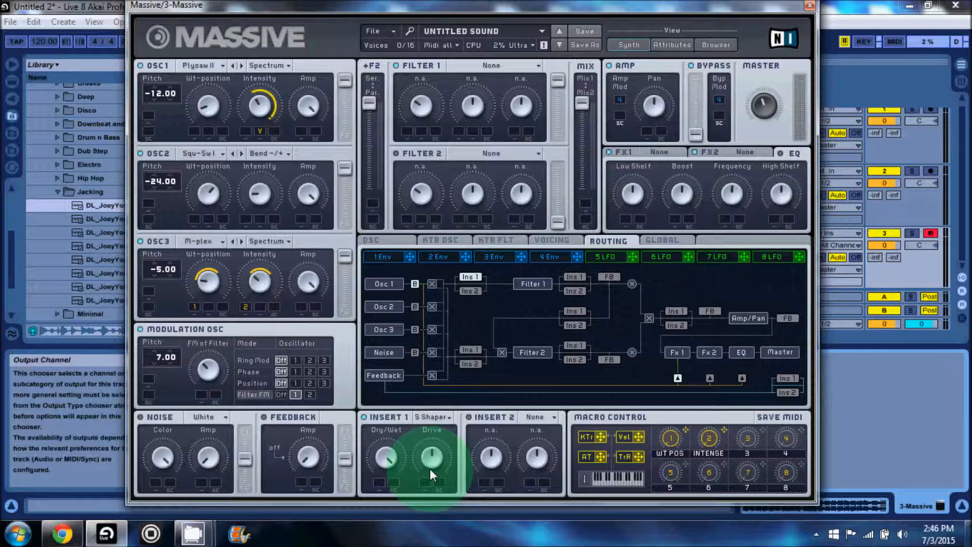
{"action": "left_click_drag", "start_coordinate": [432, 449], "coordinate": [436, 456]}
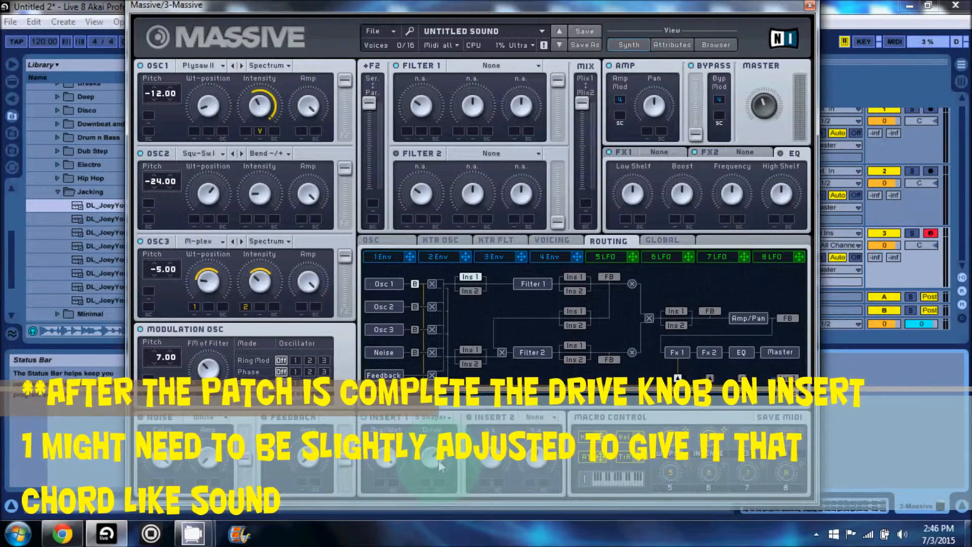
Set Filter 1 to Lowpass 4 with minimum Resonance and modulate its Cutoff upward with envelope 1
{"action": "left_click", "coordinate": [490, 65]}
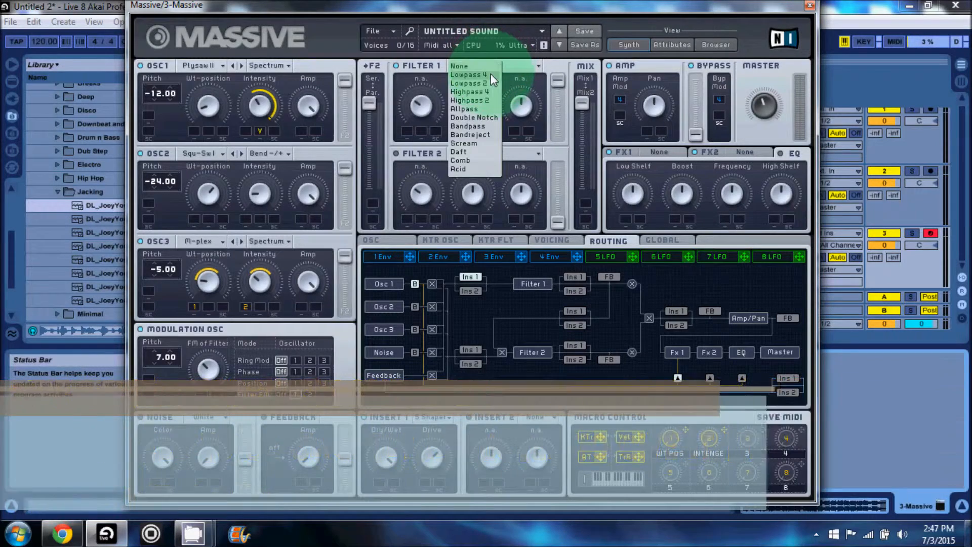
{"action": "left_click", "coordinate": [491, 75]}
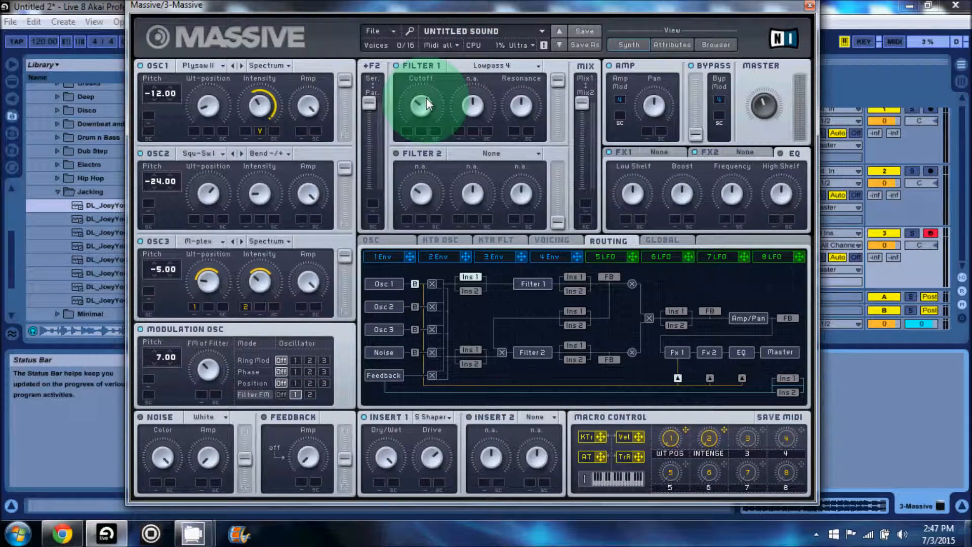
{"action": "left_click_drag", "start_coordinate": [528, 102], "coordinate": [547, 221]}
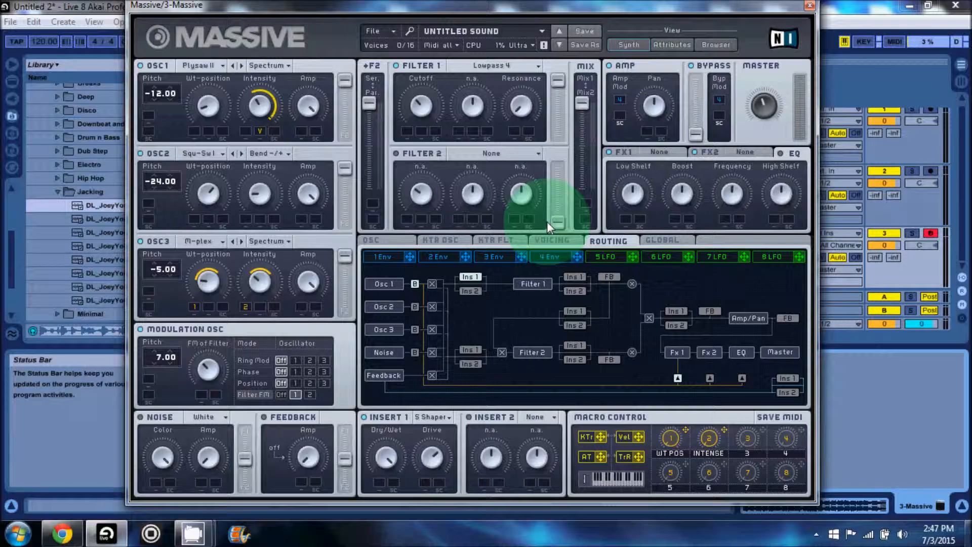
{"action": "left_click", "coordinate": [390, 258]}
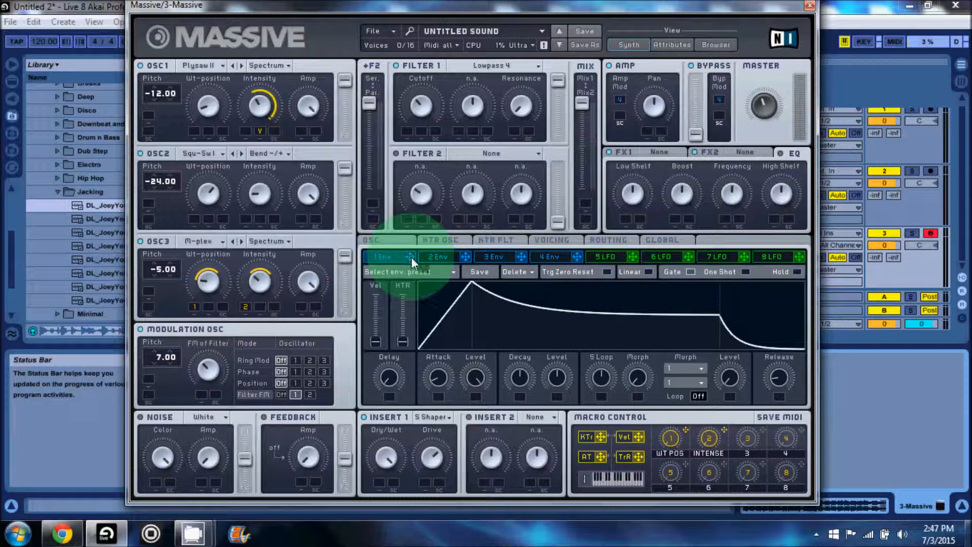
{"action": "left_click_drag", "start_coordinate": [397, 114], "coordinate": [408, 131]}
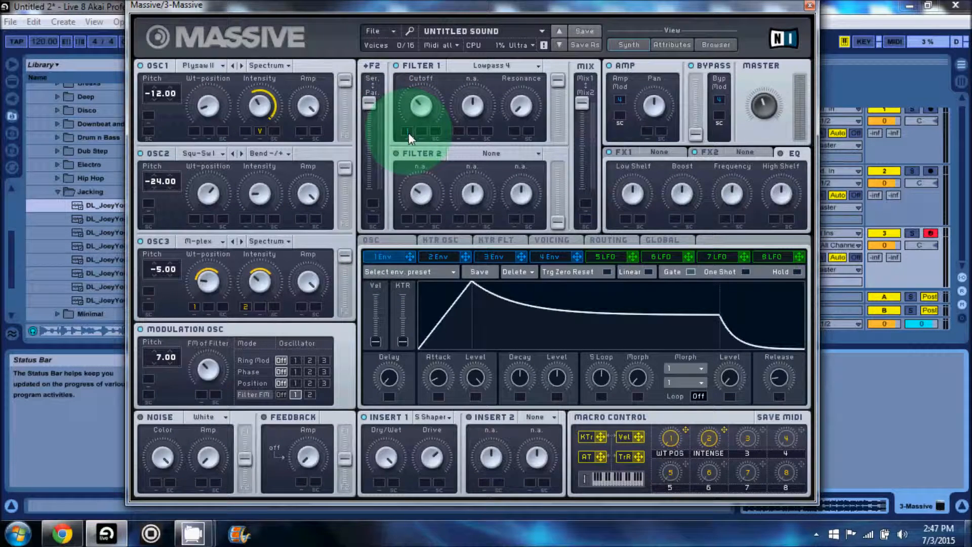
{"action": "left_click_drag", "start_coordinate": [409, 131], "coordinate": [408, 52]}
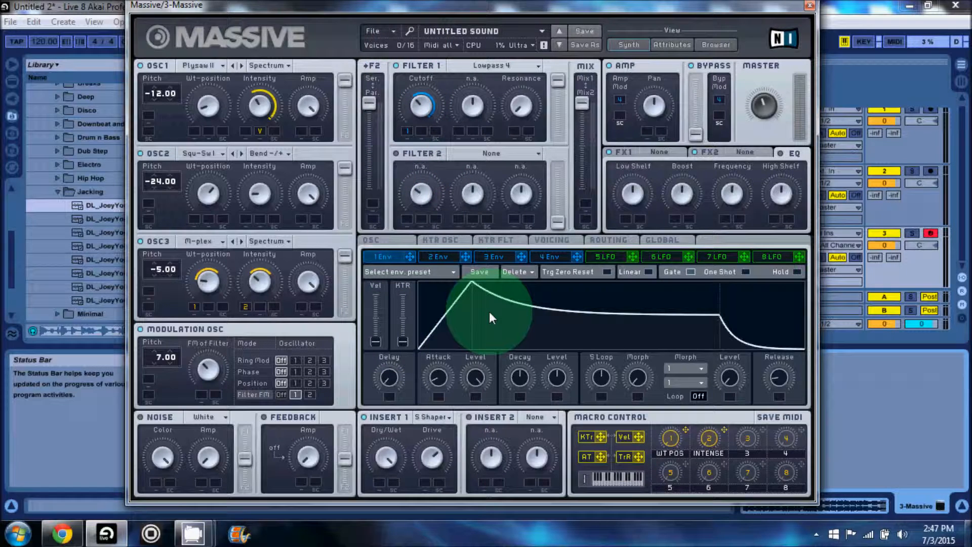
Shorten envelope 1's attack and decay, and lower its decay level and release to the minimum
{"action": "left_click_drag", "start_coordinate": [447, 370], "coordinate": [442, 391]}
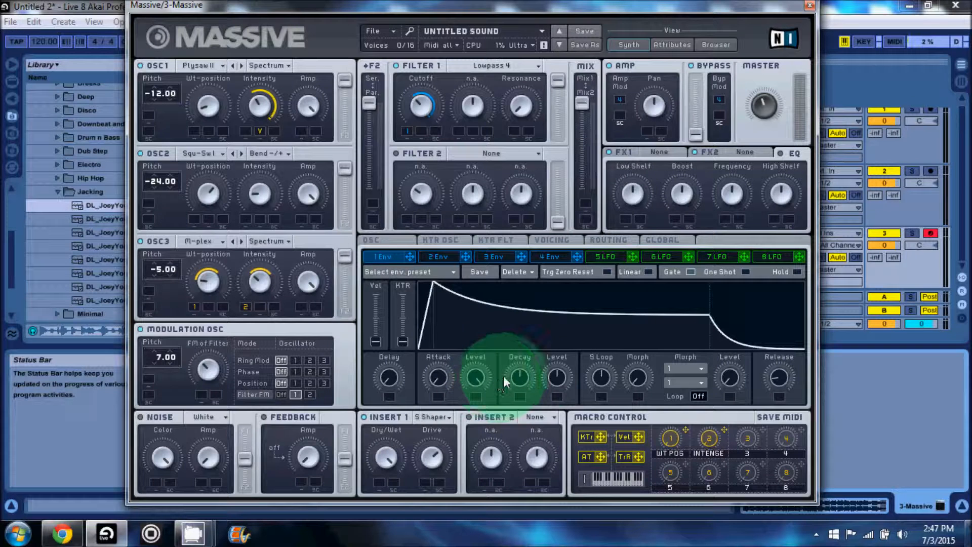
{"action": "left_click_drag", "start_coordinate": [527, 379], "coordinate": [533, 400]}
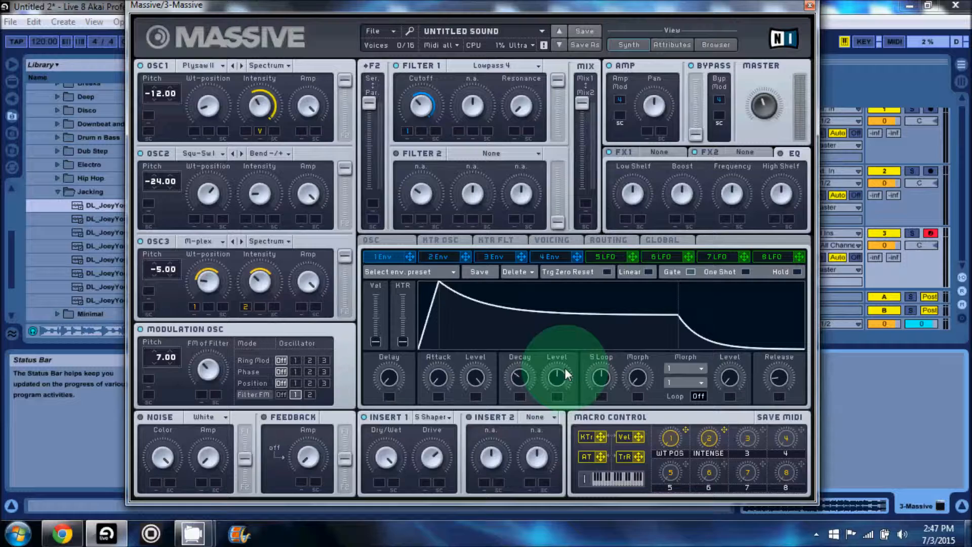
{"action": "left_click_drag", "start_coordinate": [562, 378], "coordinate": [575, 446]}
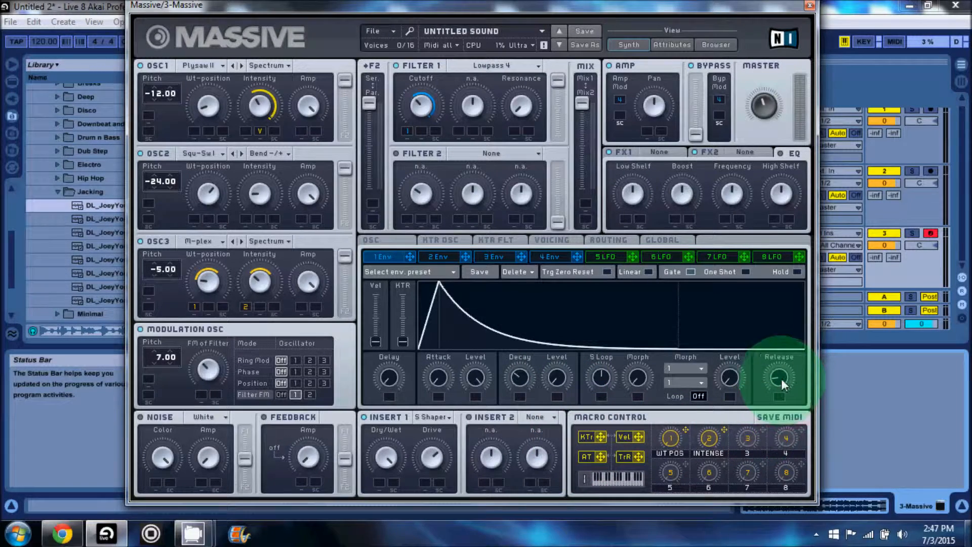
{"action": "left_click_drag", "start_coordinate": [781, 379], "coordinate": [794, 444]}
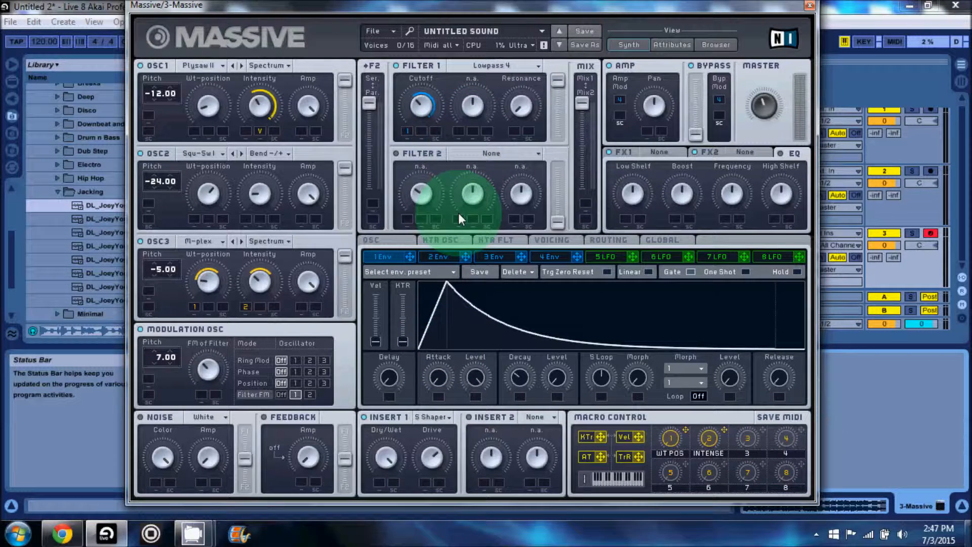
Load the B Tube effect into FX1 and lower its Dry/Wet and Drive
{"action": "left_click", "coordinate": [659, 150]}
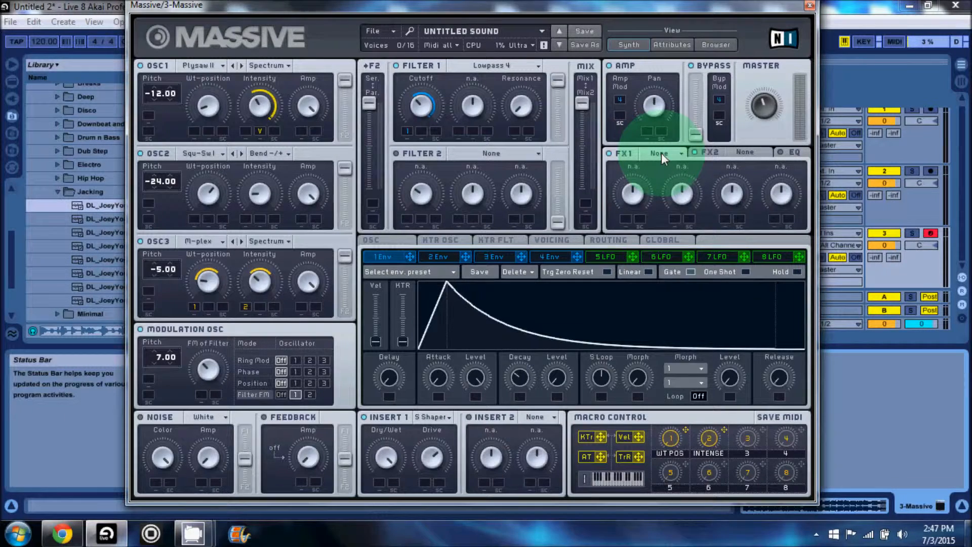
{"action": "left_click", "coordinate": [662, 153]}
{"action": "left_click", "coordinate": [686, 299]}
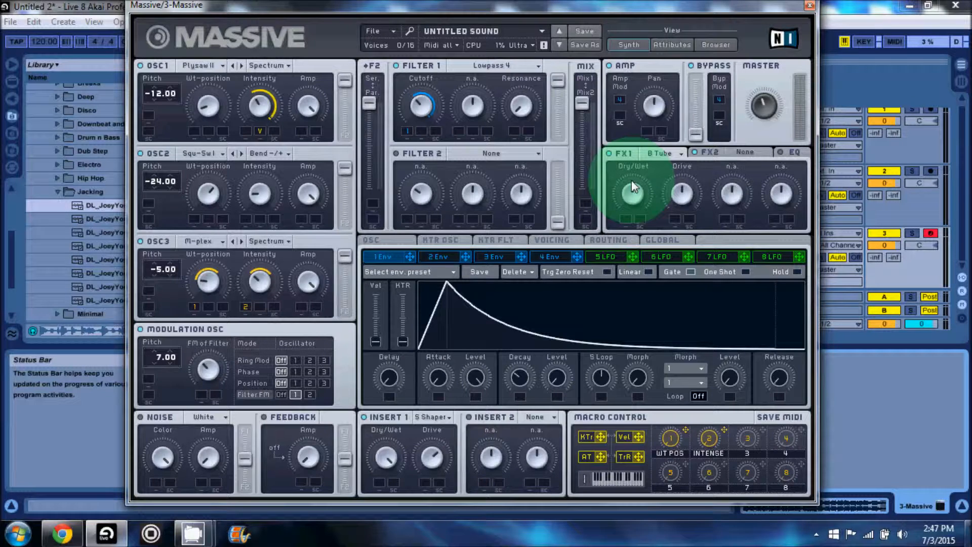
{"action": "left_click_drag", "start_coordinate": [631, 180], "coordinate": [635, 209]}
{"action": "left_click", "coordinate": [683, 197]}
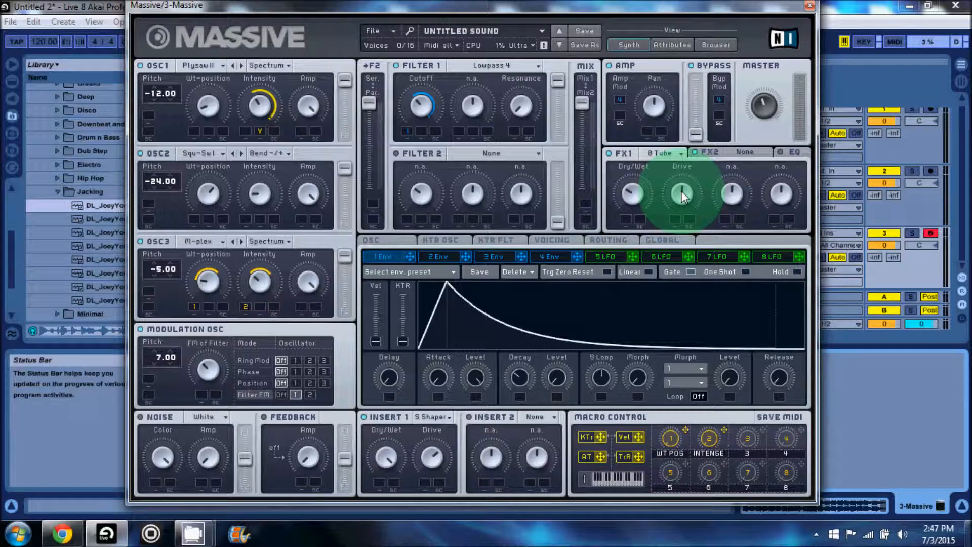
{"action": "left_click_drag", "start_coordinate": [682, 196], "coordinate": [686, 219]}
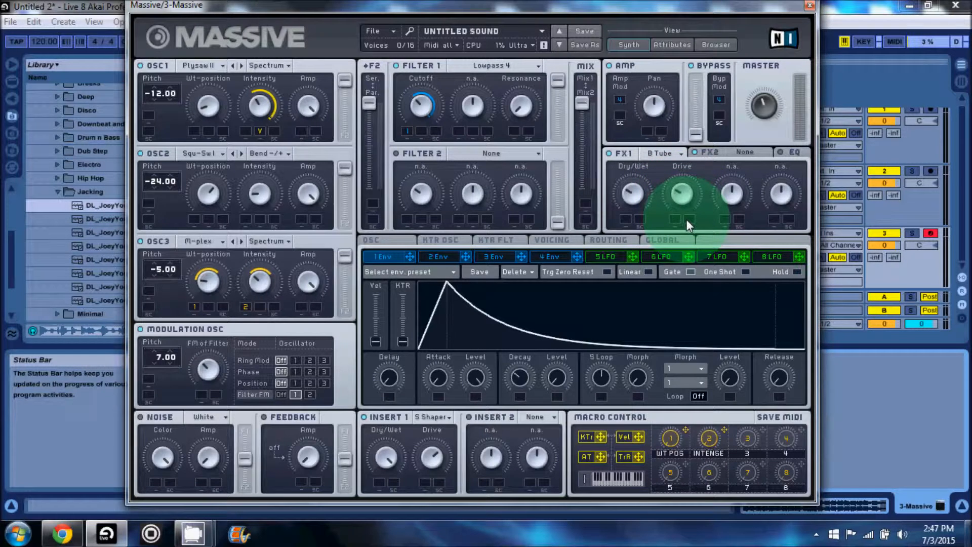
Load the Dimension Expander into FX2 and lower its Dry/Wet and Size
{"action": "left_click", "coordinate": [745, 153]}
{"action": "left_click_drag", "start_coordinate": [747, 172], "coordinate": [754, 274]}
{"action": "left_click", "coordinate": [624, 204]}
{"action": "left_click_drag", "start_coordinate": [623, 203], "coordinate": [628, 197]}
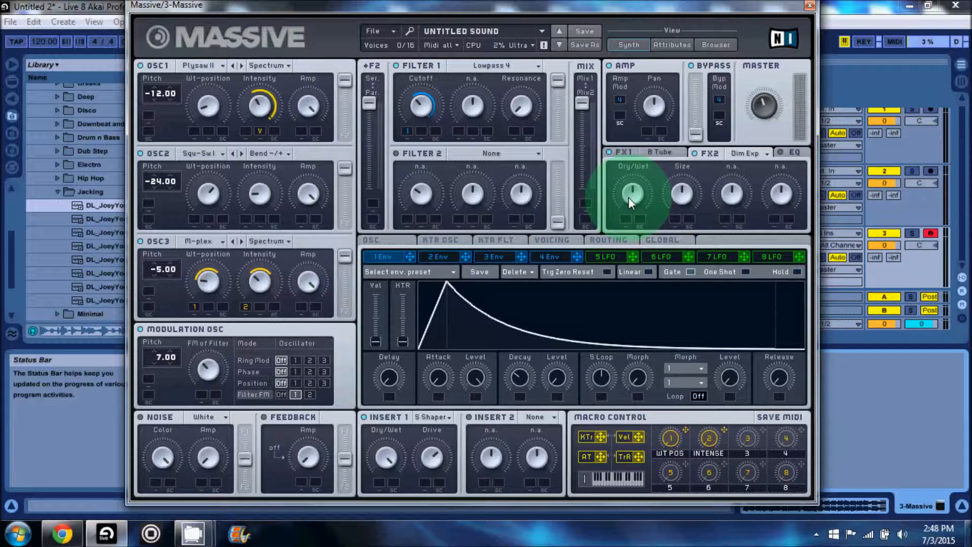
{"action": "left_click_drag", "start_coordinate": [629, 198], "coordinate": [724, 208]}
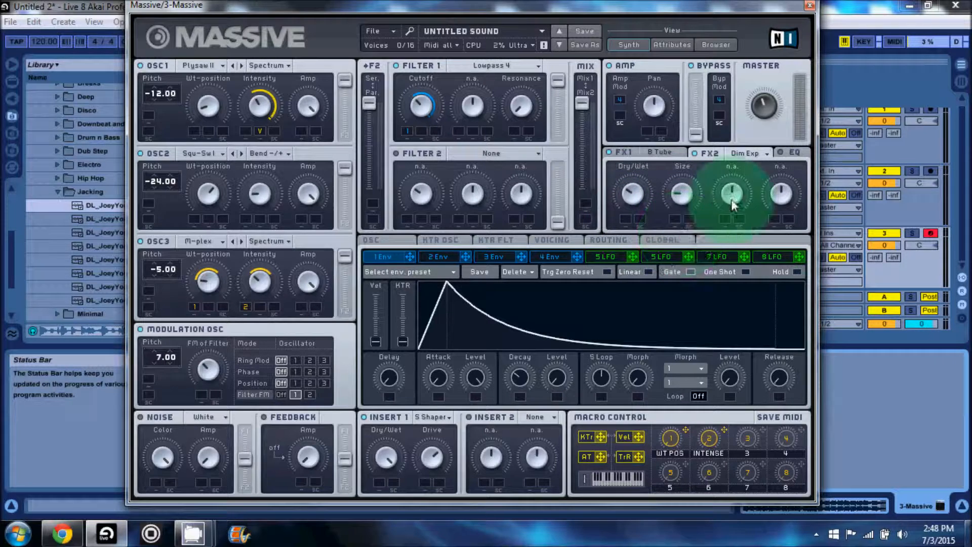
Turn on the EQ, raise the Low Shelf and High Shelf, and lower the Frequency
{"action": "left_click", "coordinate": [782, 153]}
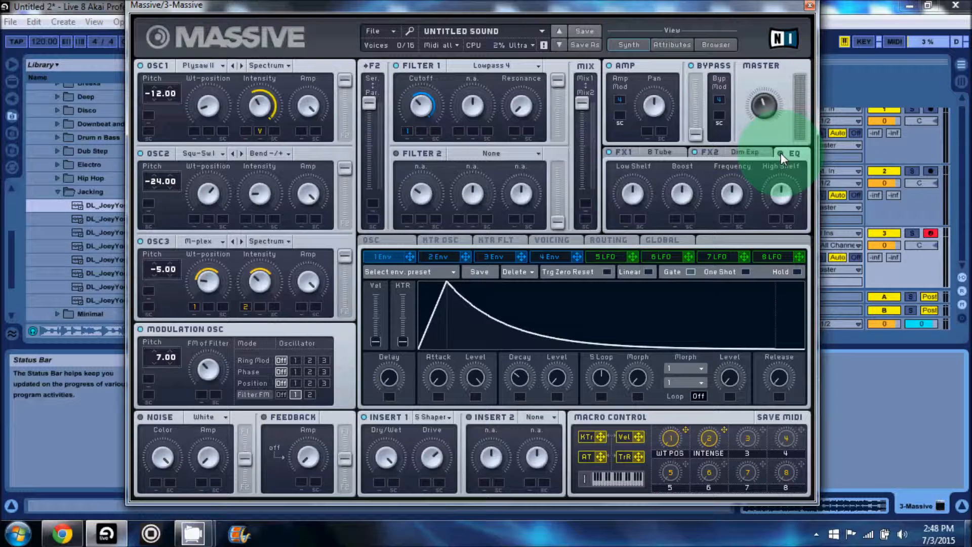
{"action": "left_click", "coordinate": [624, 209]}
{"action": "left_click_drag", "start_coordinate": [626, 202], "coordinate": [631, 194]}
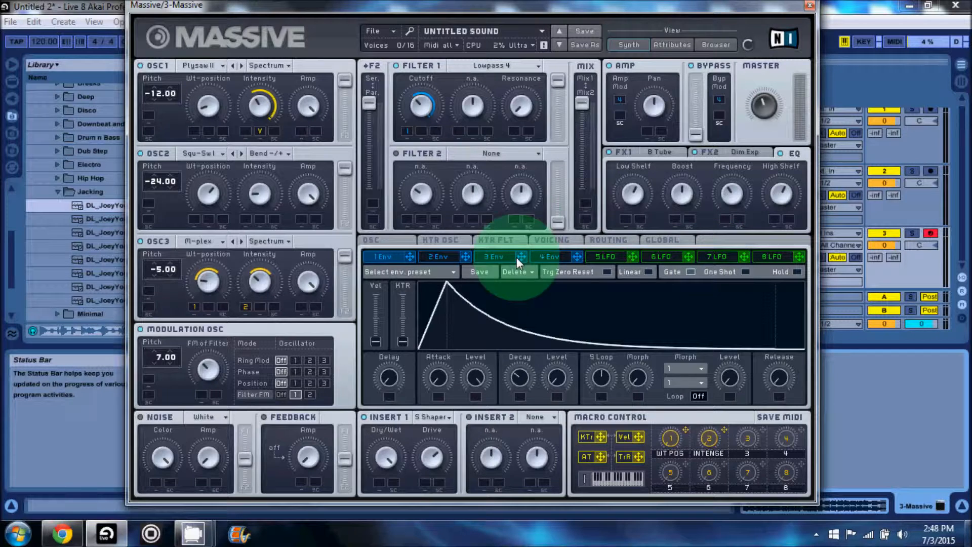
Review the patch's voicing settings, envelope 4 and LFO 5
{"action": "left_click", "coordinate": [552, 241]}
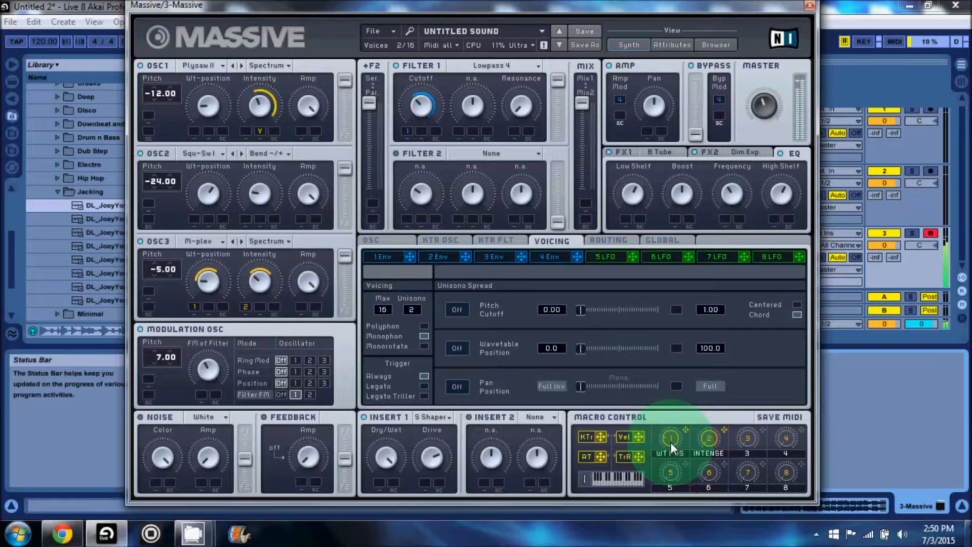
{"action": "left_click", "coordinate": [543, 259]}
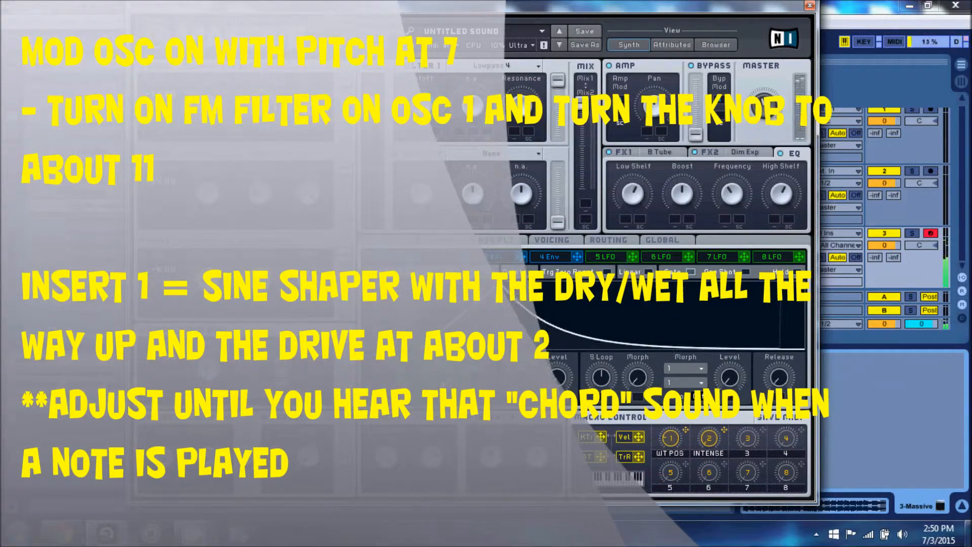
{"action": "left_click", "coordinate": [603, 257]}
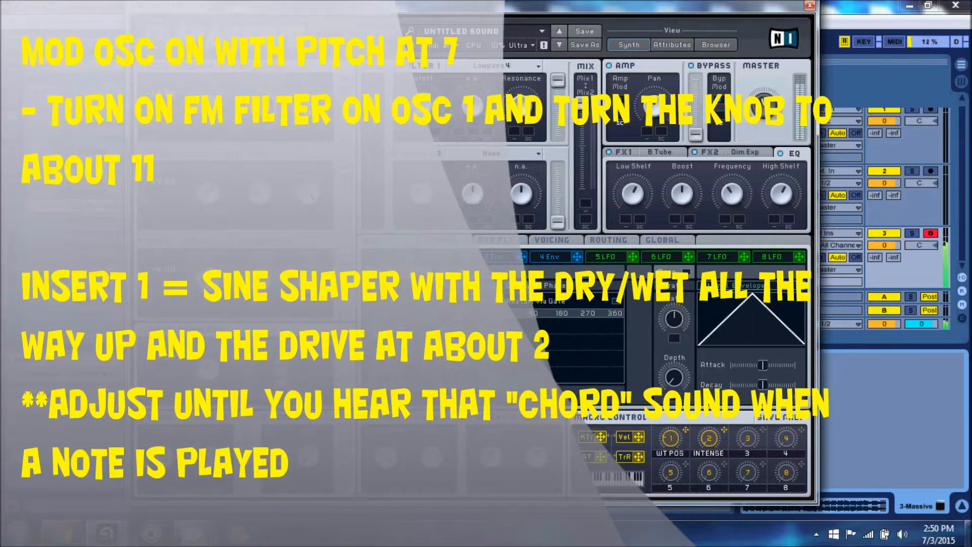
{"action": "left_click", "coordinate": [550, 258]}
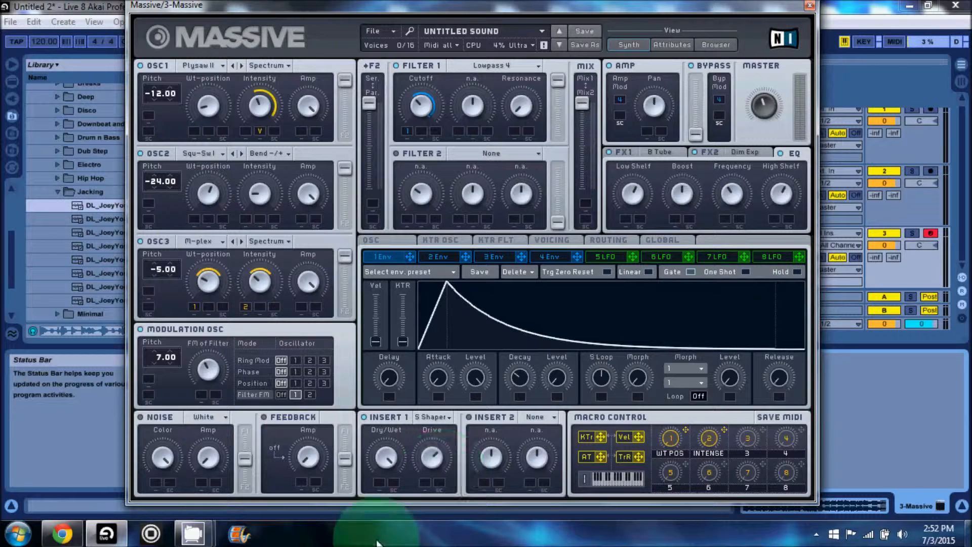
{"action": "left_click", "coordinate": [195, 534]}
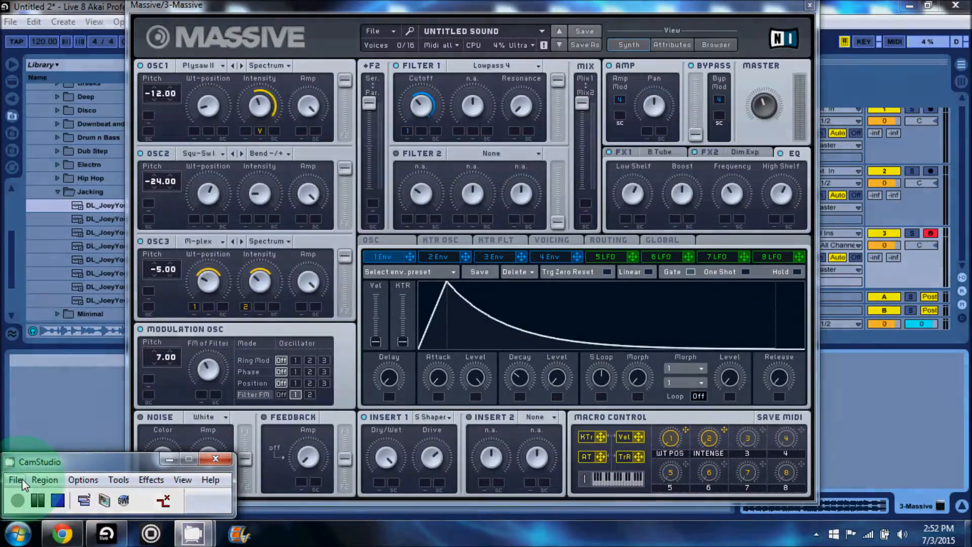
{"action": "left_click", "coordinate": [20, 479]}
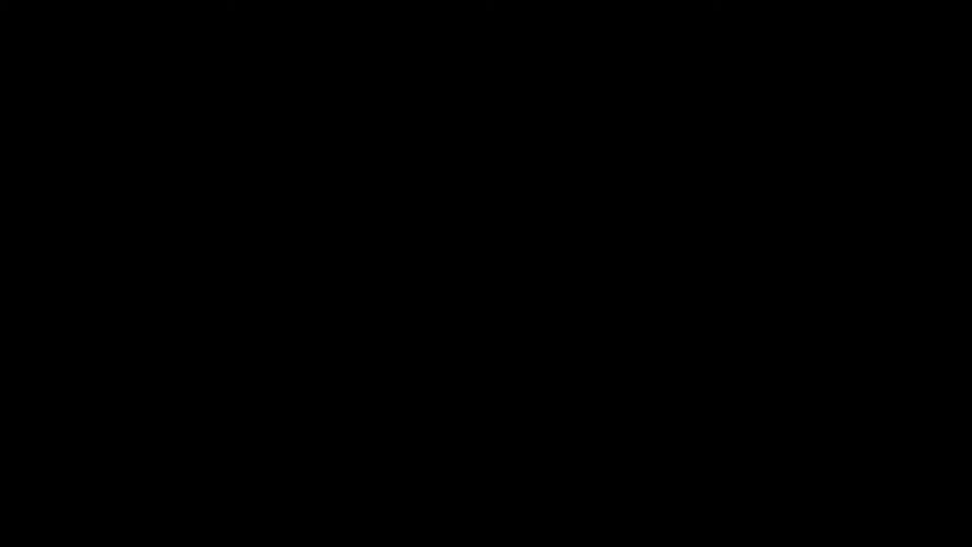